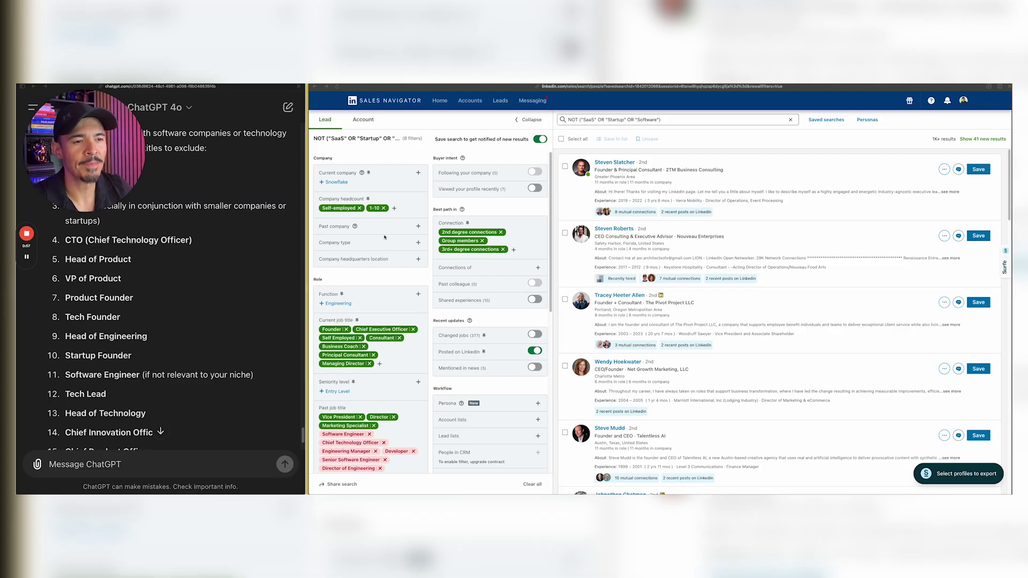
left_click(418, 227)
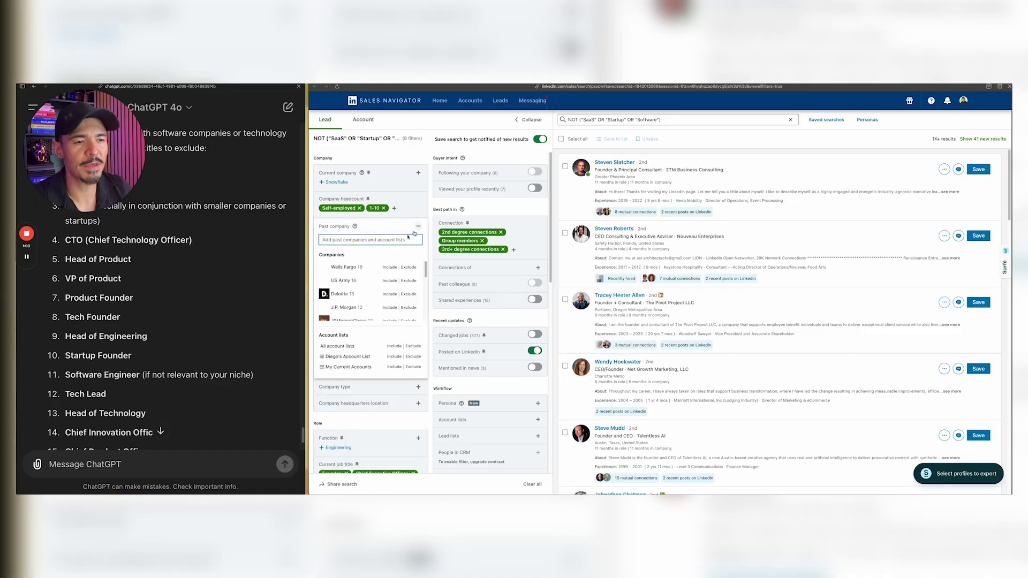
type("deloi")
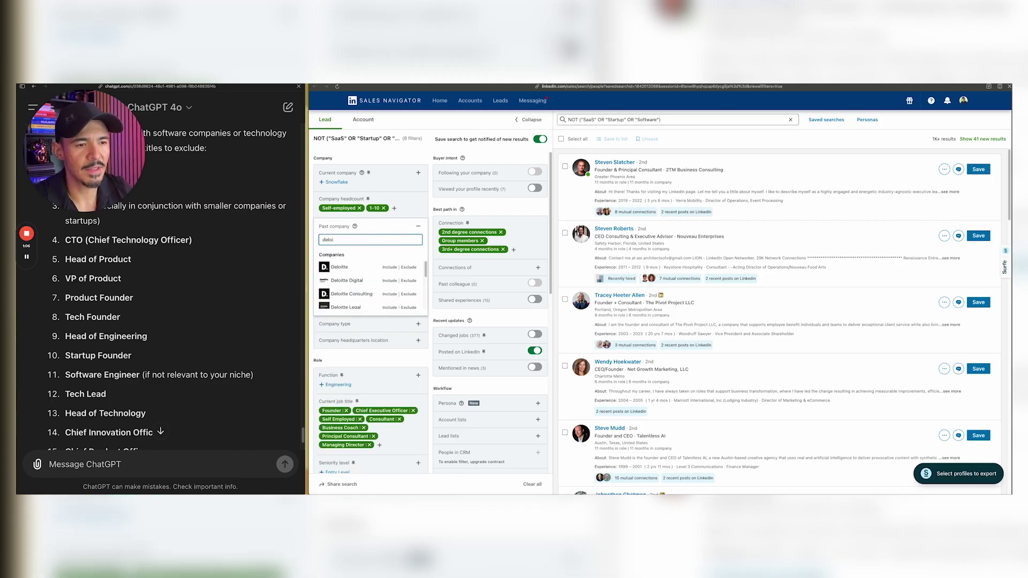
left_click(389, 267)
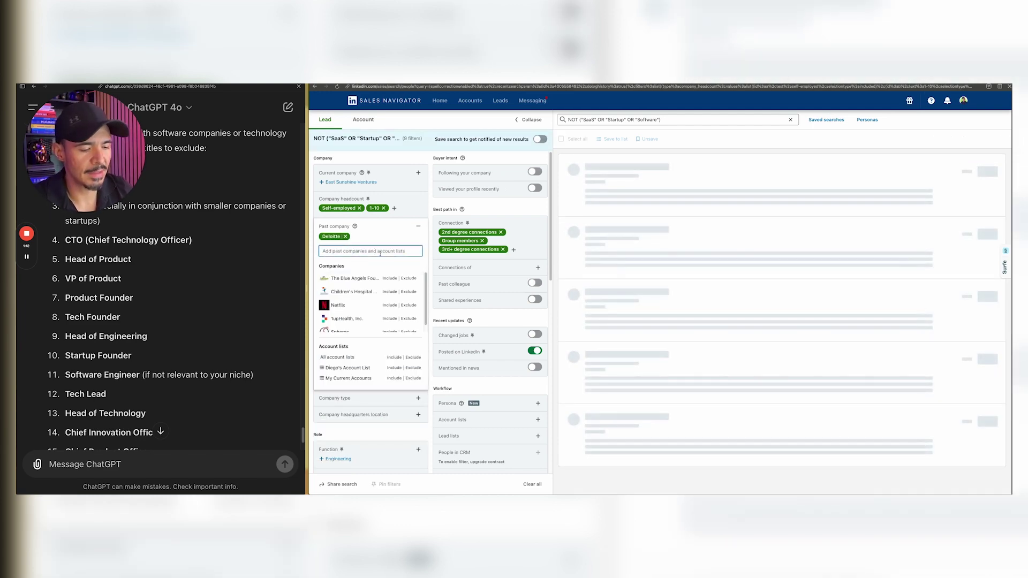
type("bain")
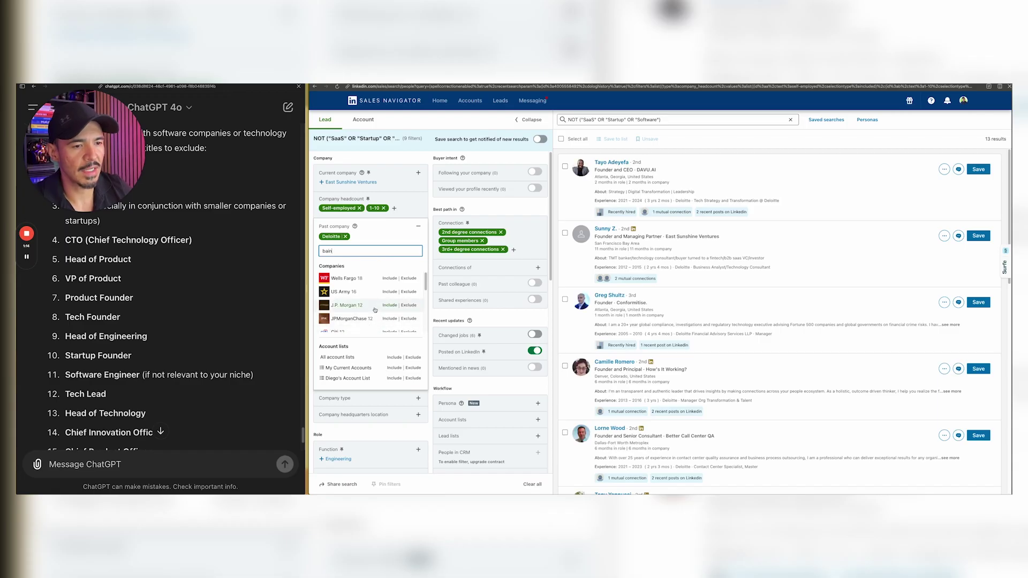
scroll(347, 289, "down", 2)
left_click(390, 310)
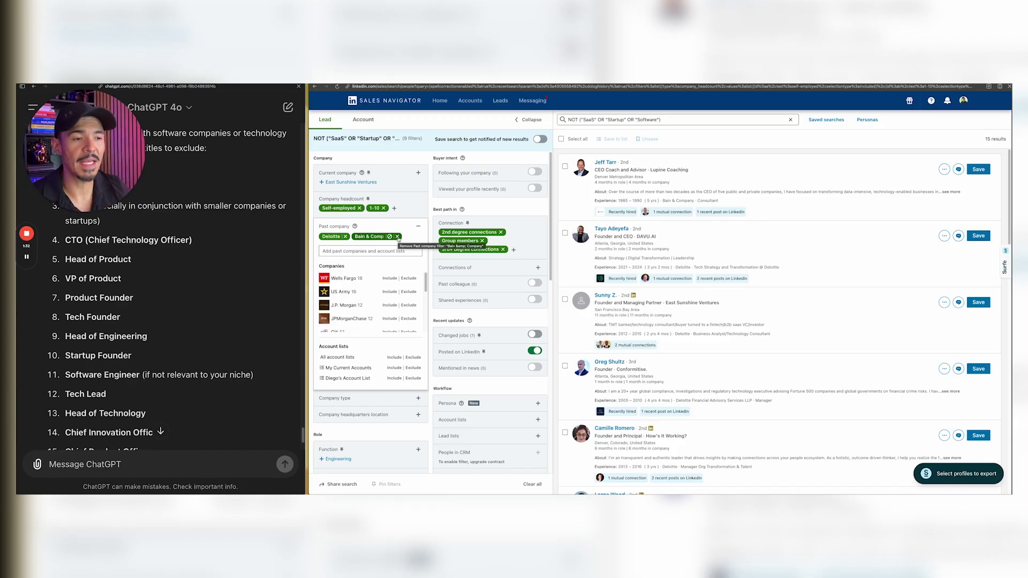
left_click(397, 237)
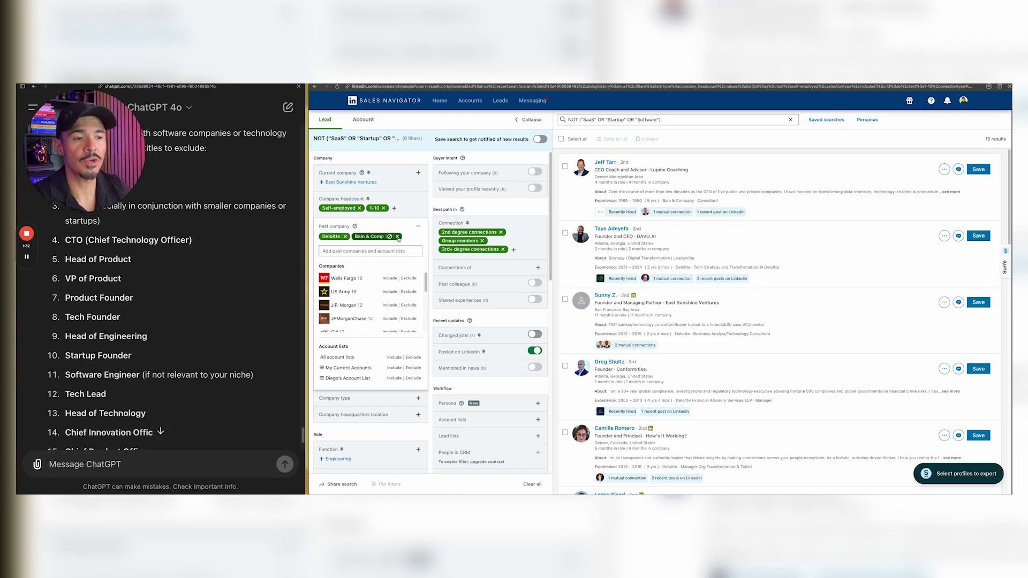
left_click(345, 236)
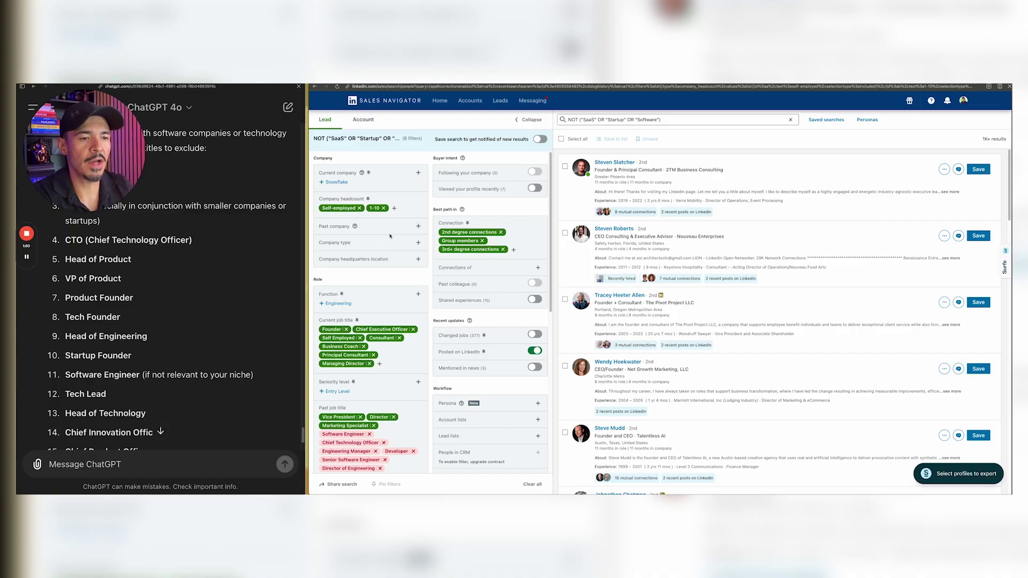
left_click(418, 242)
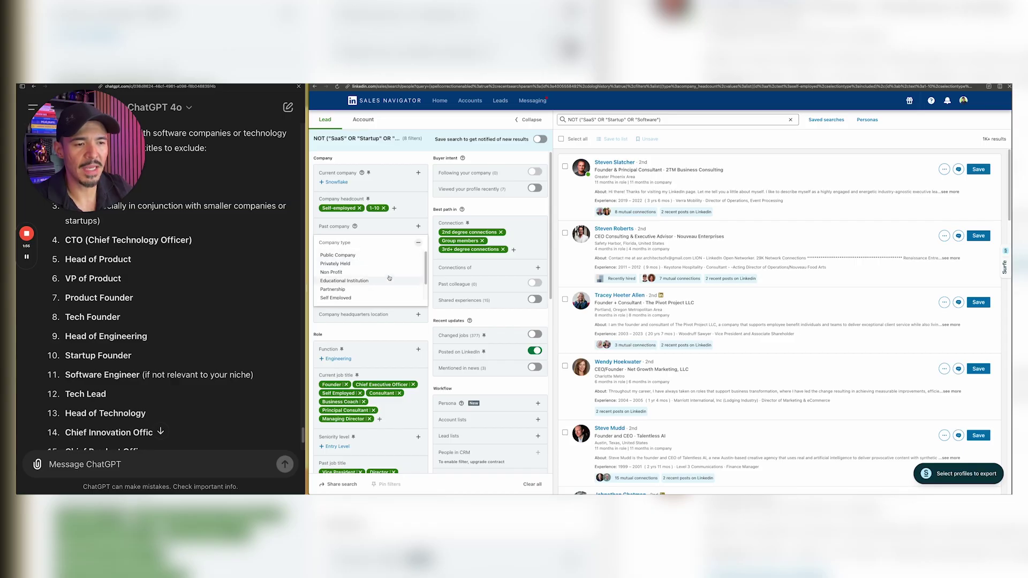
scroll(391, 277, "down", 2)
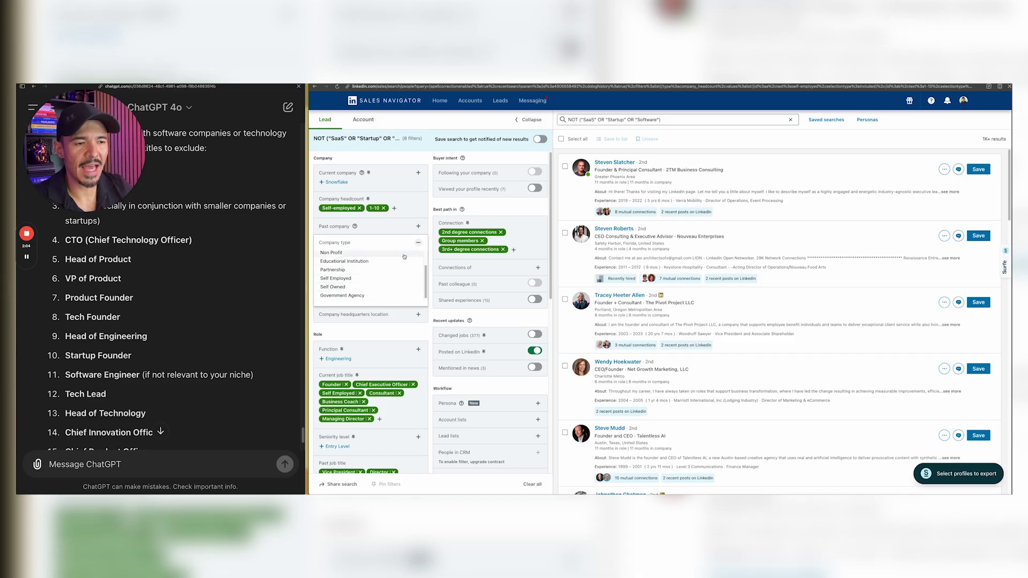
scroll(385, 275, "up", 2)
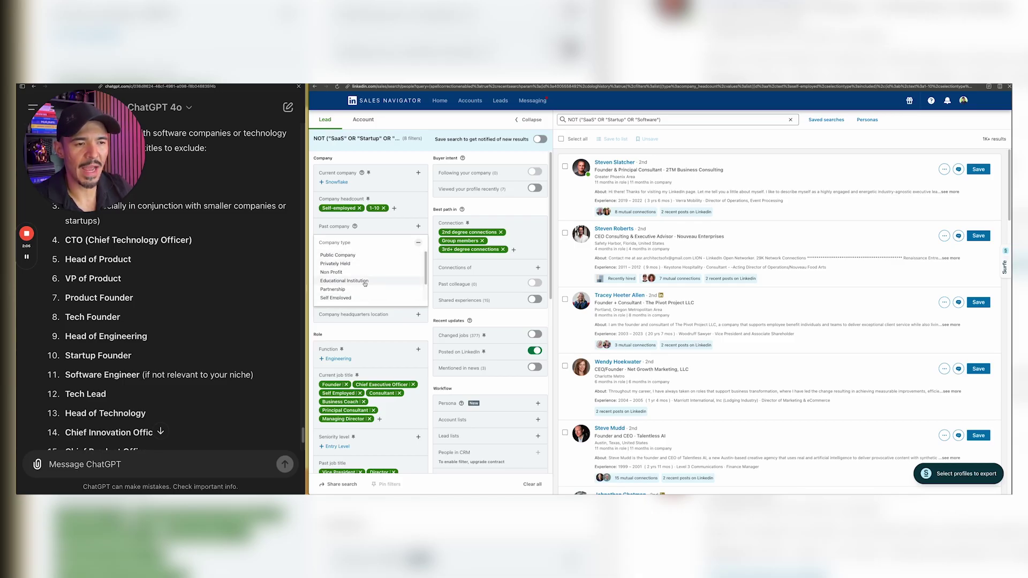
left_click(395, 331)
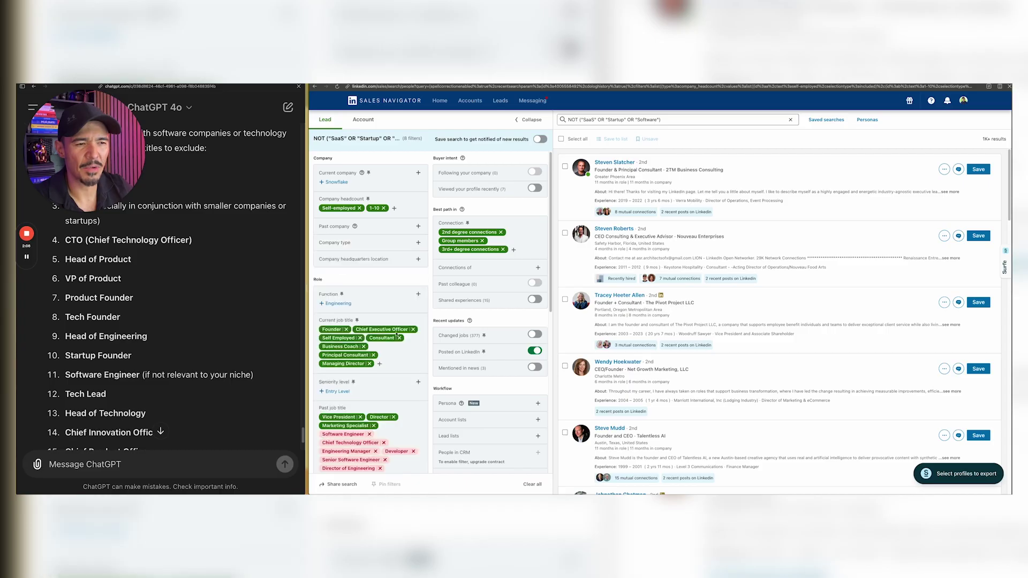
left_click(417, 243)
scroll(332, 297, "down", 1)
left_click(358, 283)
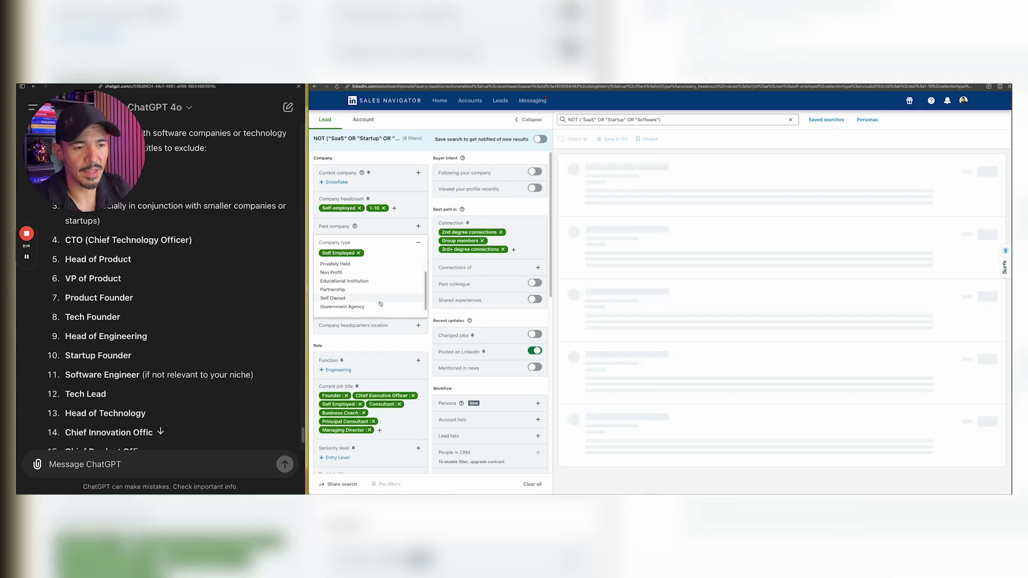
scroll(348, 289, "down", 1)
left_click(333, 273)
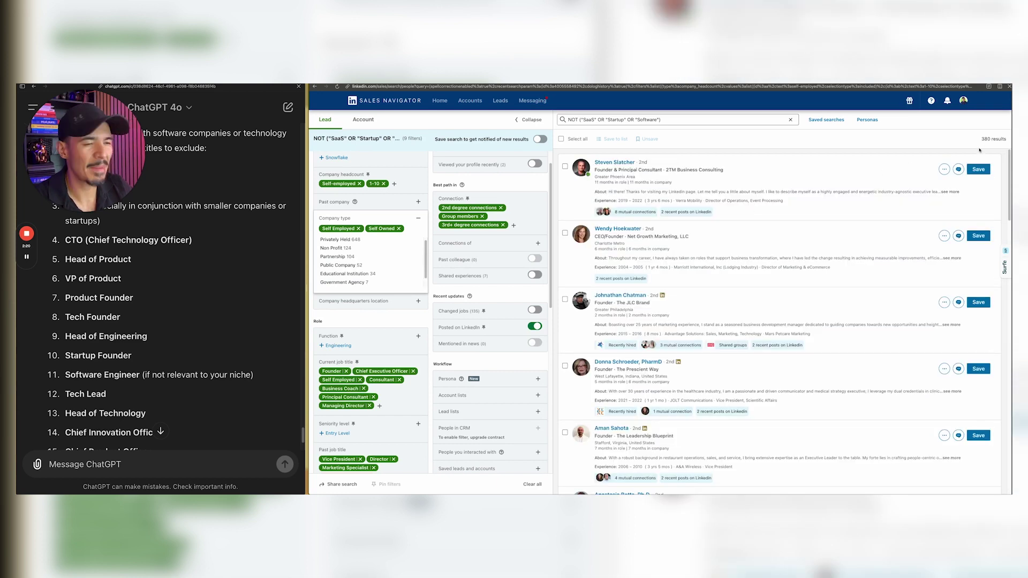
left_click(399, 228)
left_click(358, 228)
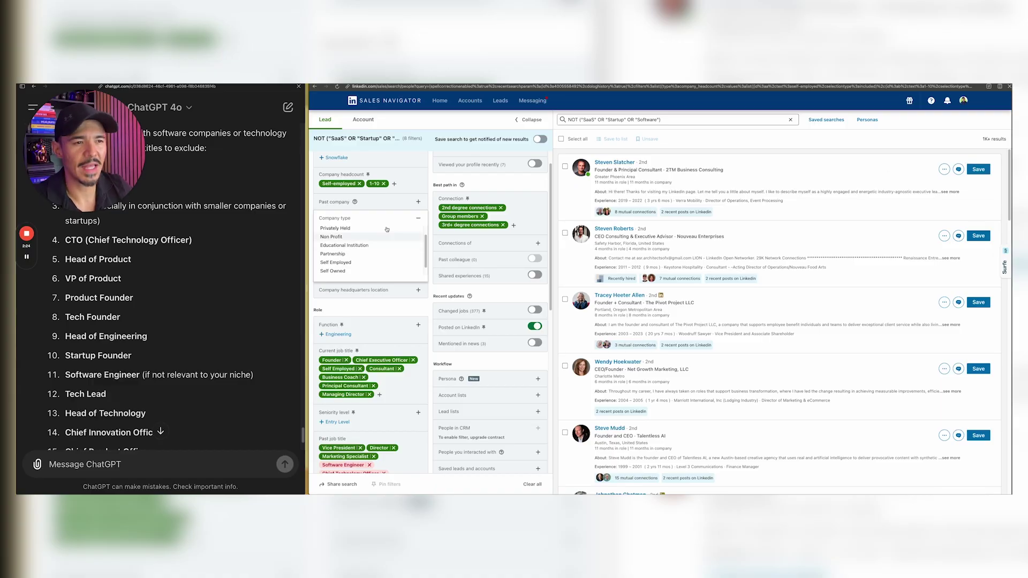
left_click(432, 284)
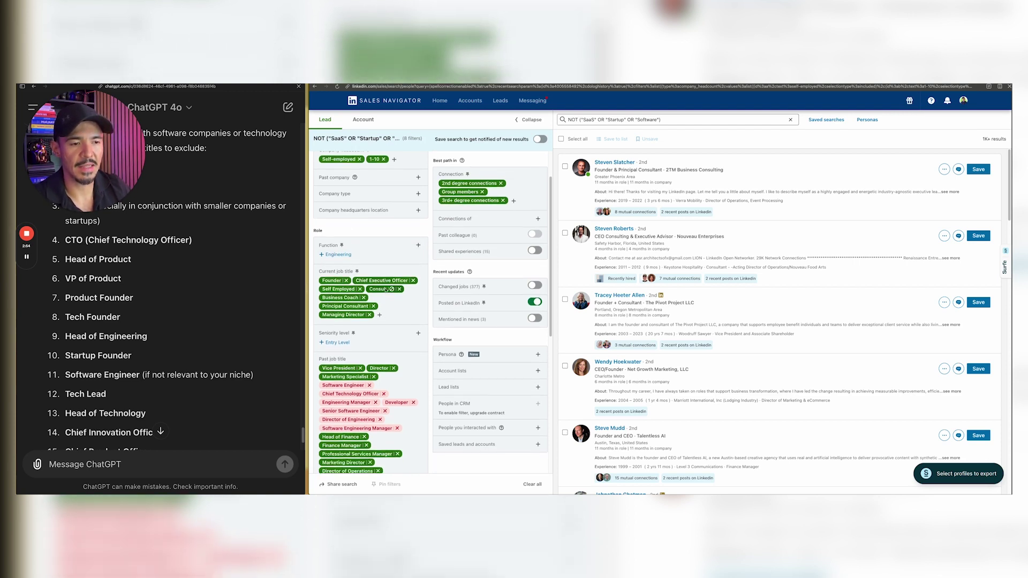
scroll(323, 271, "down", 1)
mouse_move(322, 271)
left_mouse_down()
mouse_move(337, 272)
mouse_move(319, 271)
left_mouse_up()
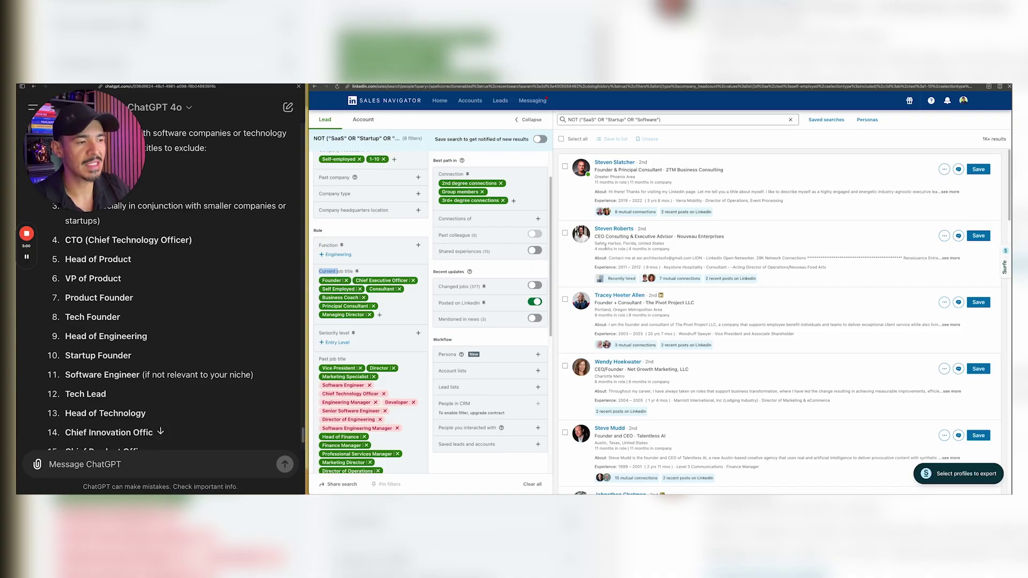
scroll(605, 248, "down", 10)
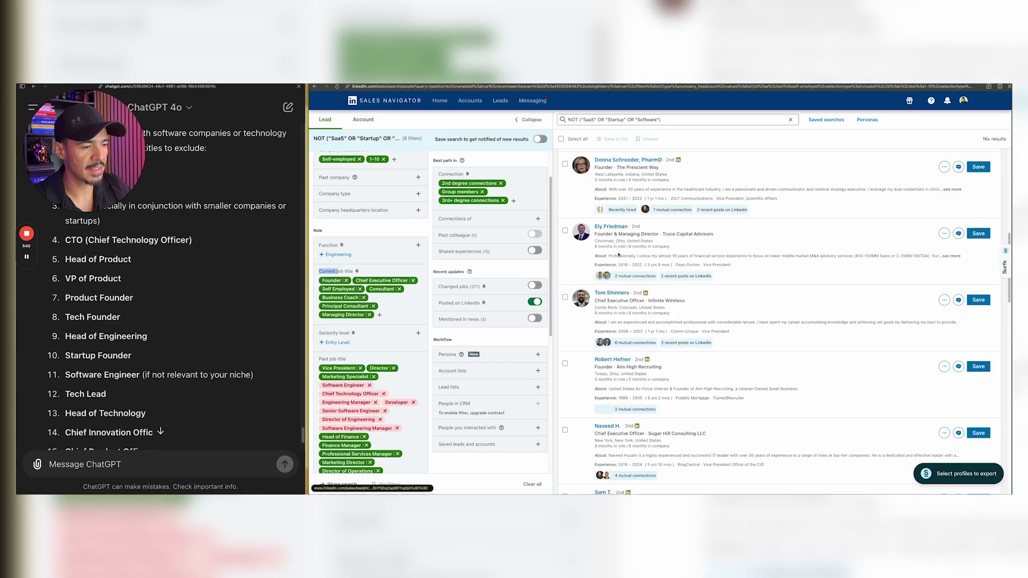
scroll(638, 344, "down", 5)
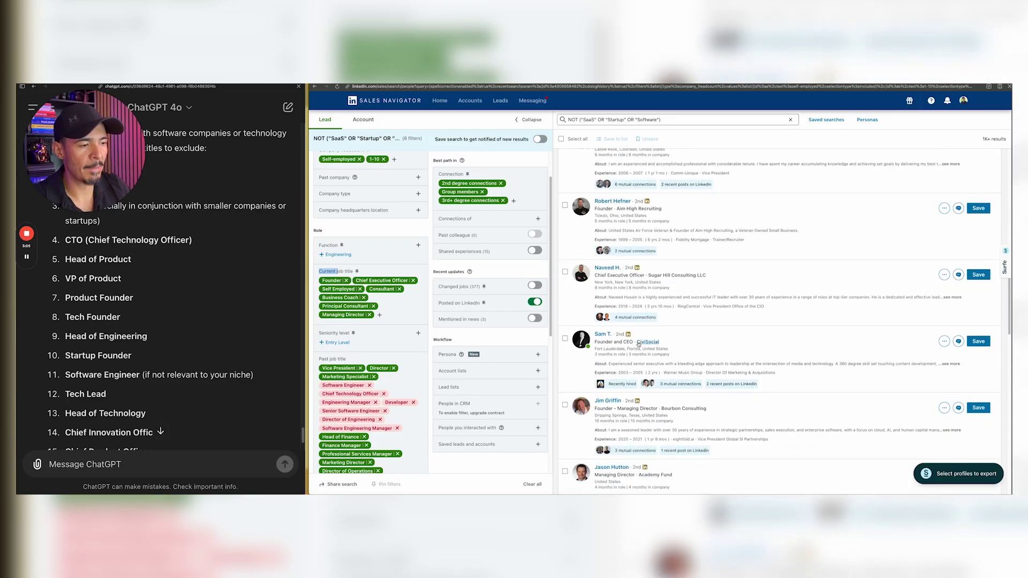
scroll(669, 353, "down", 1)
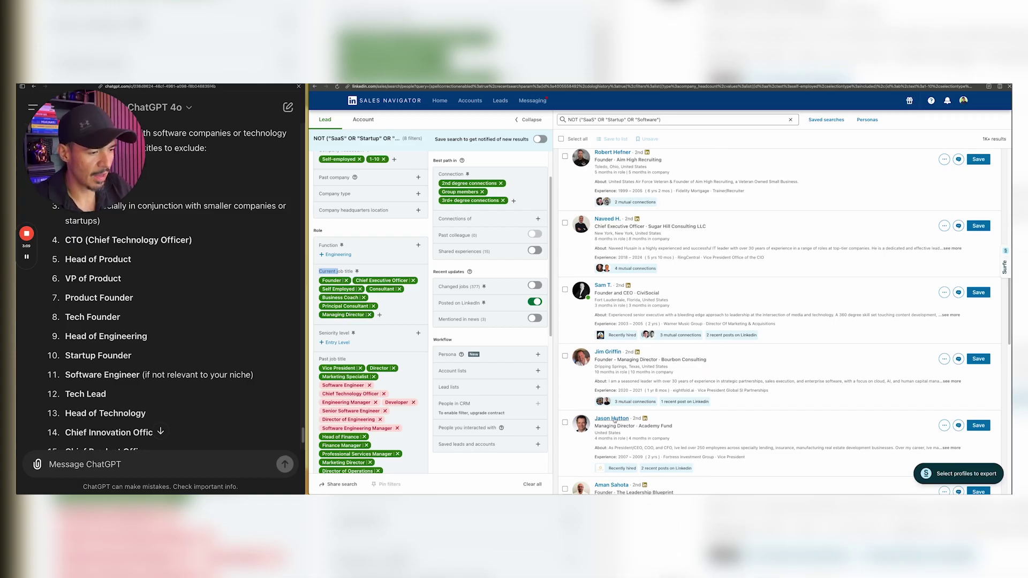
scroll(619, 415, "down", 10)
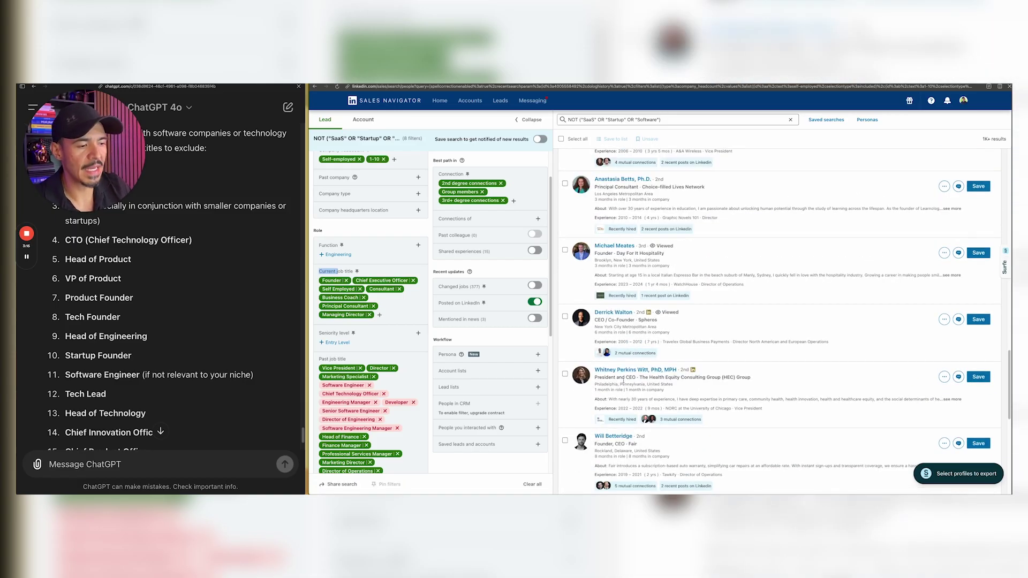
scroll(624, 383, "down", 4)
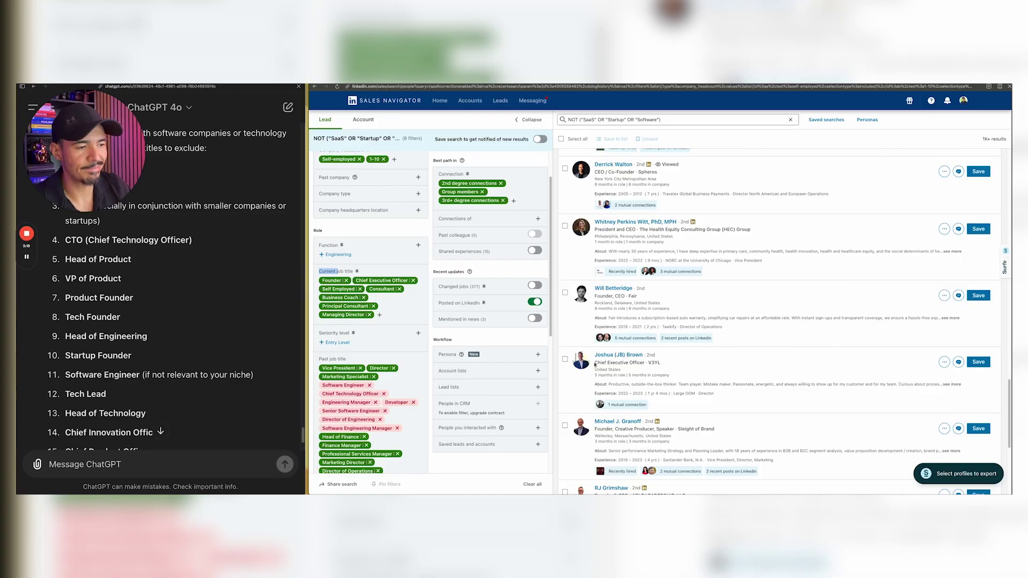
left_click_drag(595, 363, 662, 363)
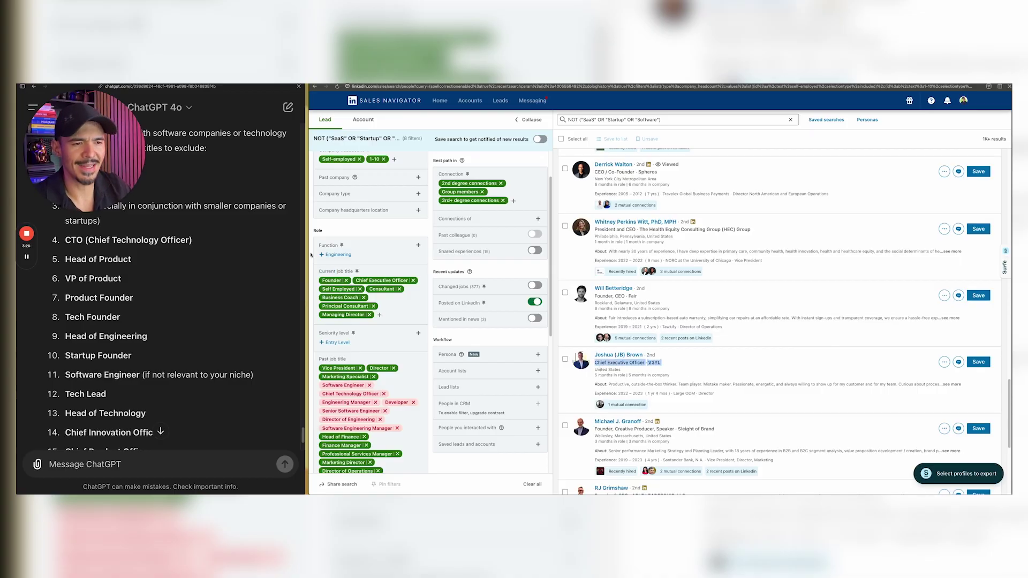
mouse_move(355, 282)
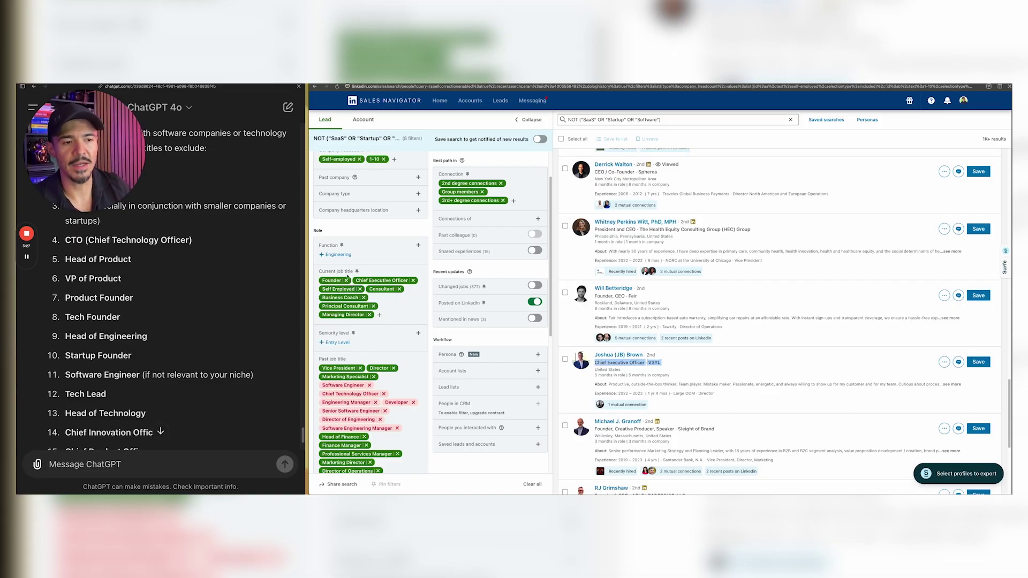
scroll(376, 315, "down", 1)
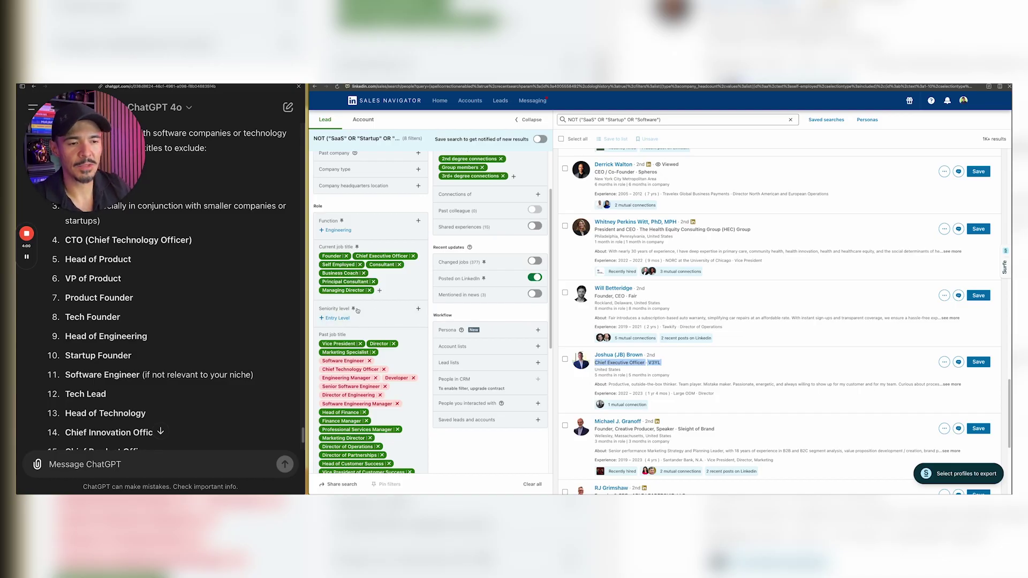
Step: Scroll through the ChatGPT chat and highlight the question asking for former ICP titles
scroll(375, 331, "down", 2)
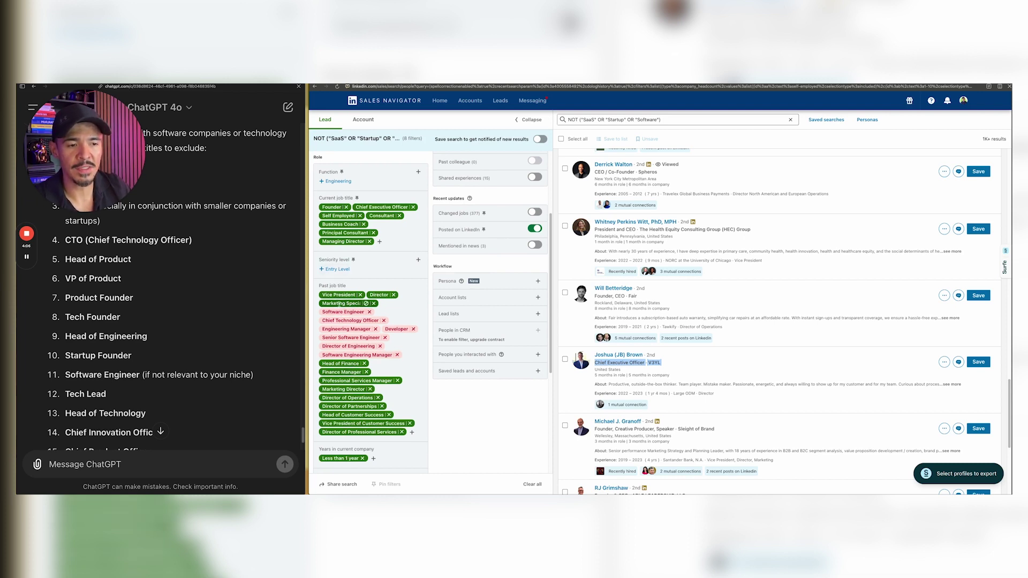
scroll(214, 241, "up", 3)
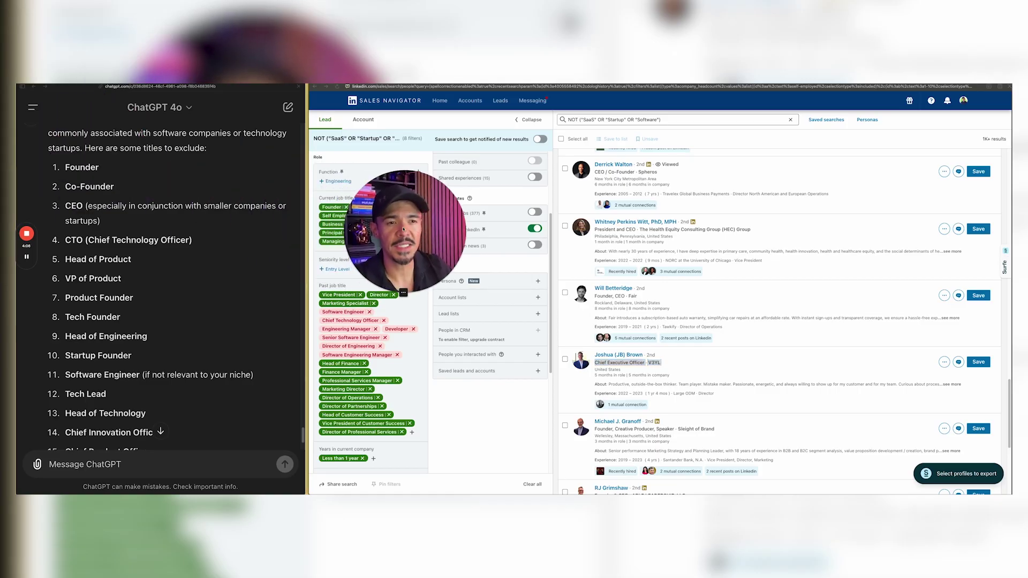
scroll(218, 217, "up", 15)
scroll(219, 234, "up", 5)
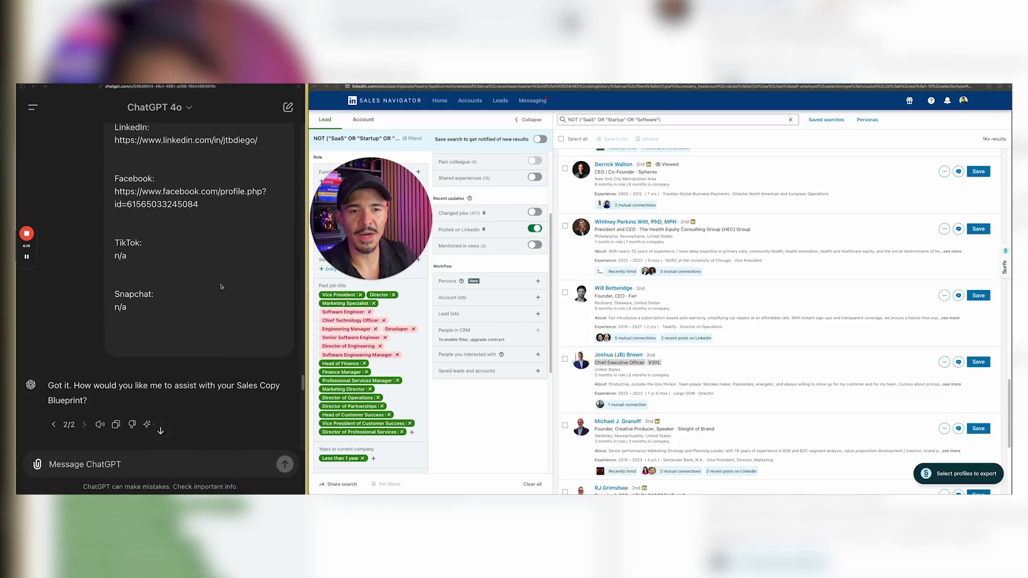
scroll(139, 182, "down", 10)
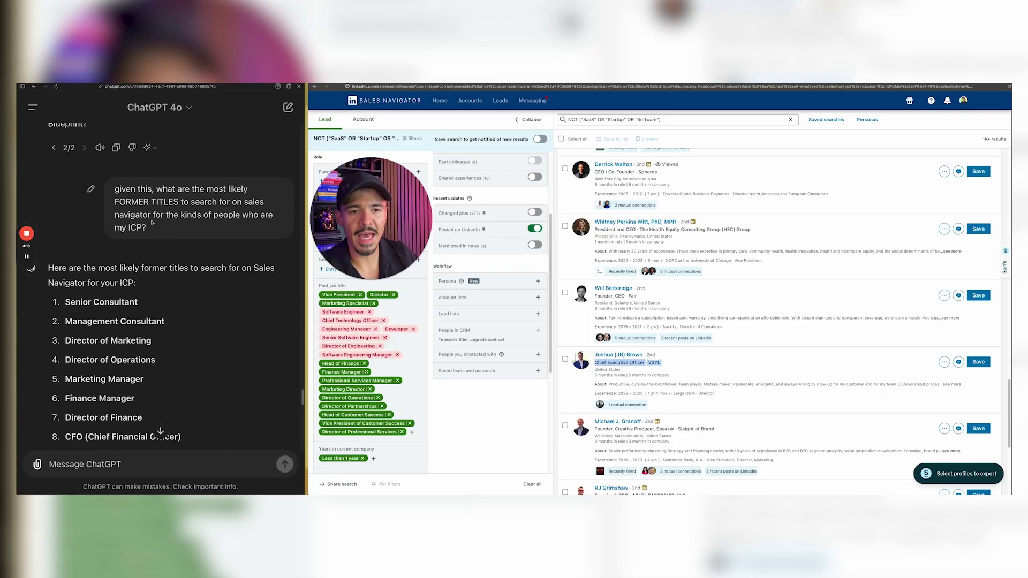
left_click_drag(131, 188, 231, 202)
left_click(224, 207)
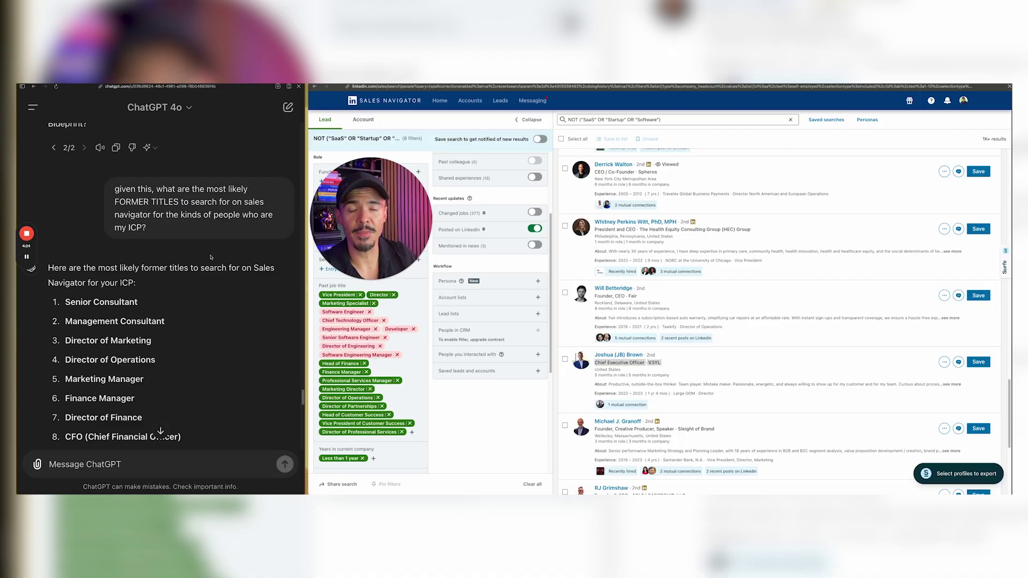
Step: Highlight and read ChatGPT's list of twenty likely former ICP titles
scroll(169, 222, "down", 3)
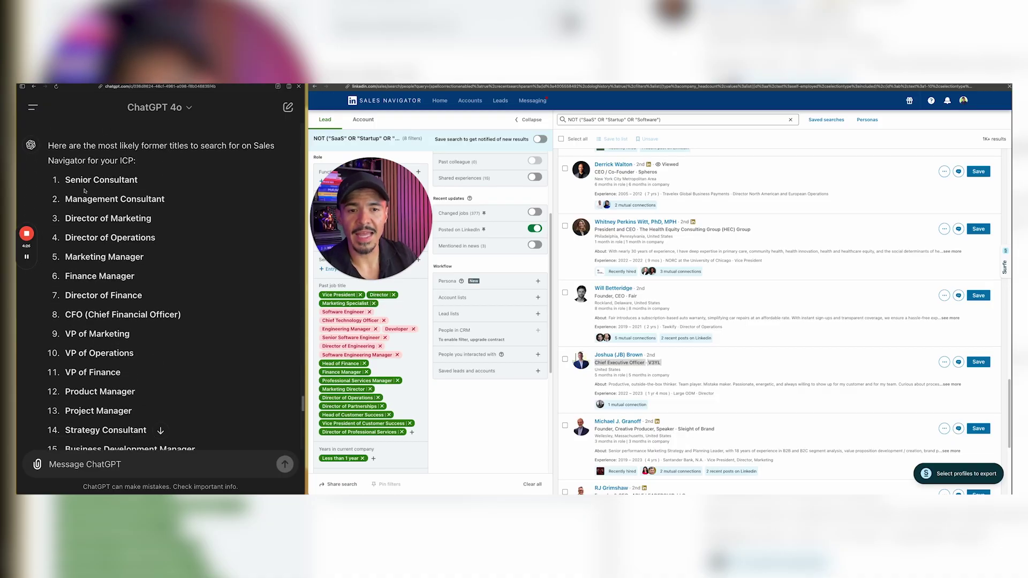
left_click_drag(65, 219, 153, 327)
scroll(145, 244, "down", 4)
scroll(150, 299, "down", 3)
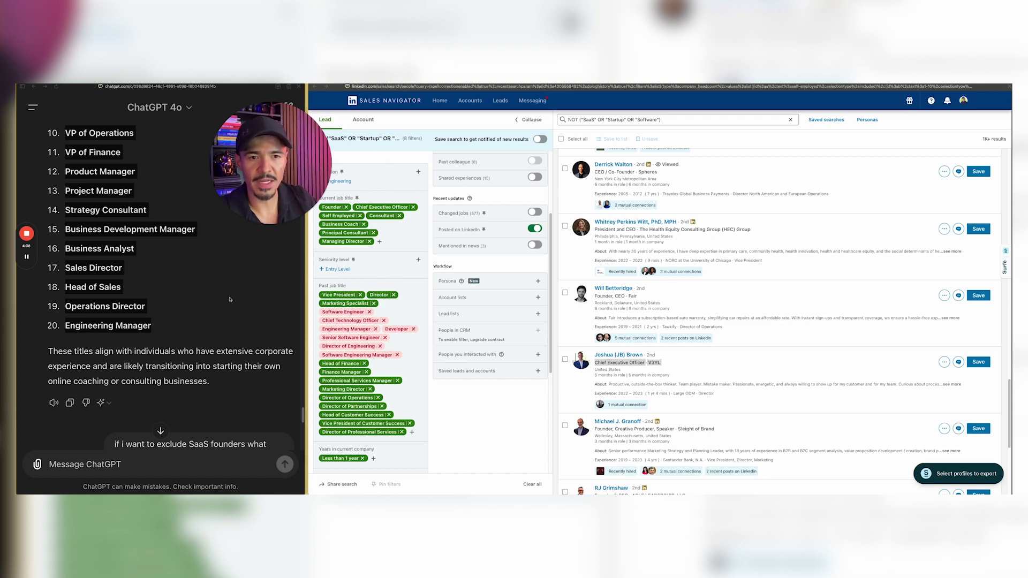
scroll(230, 300, "up", 3)
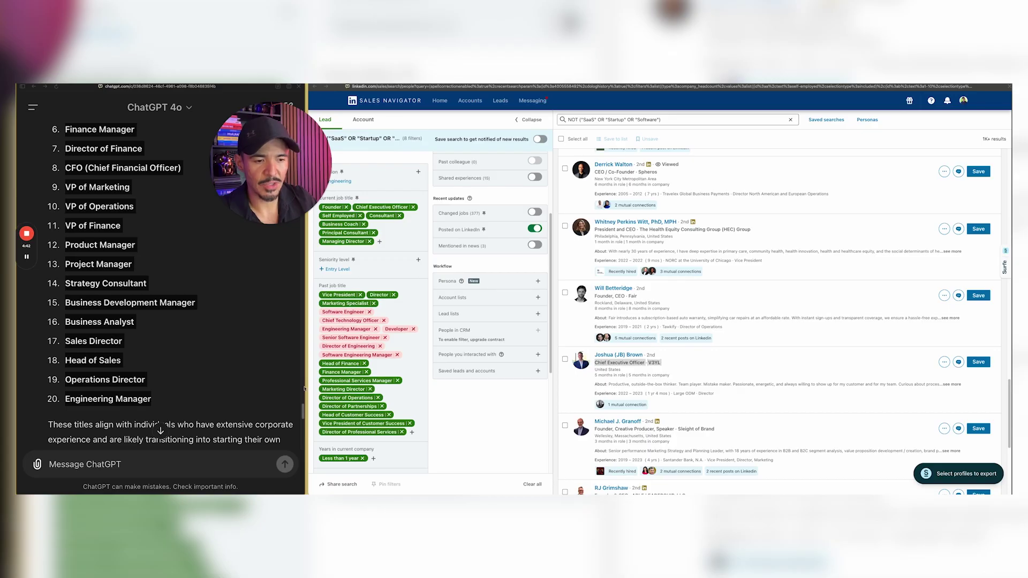
scroll(202, 296, "down", 1)
scroll(201, 296, "up", 1)
scroll(208, 291, "up", 2)
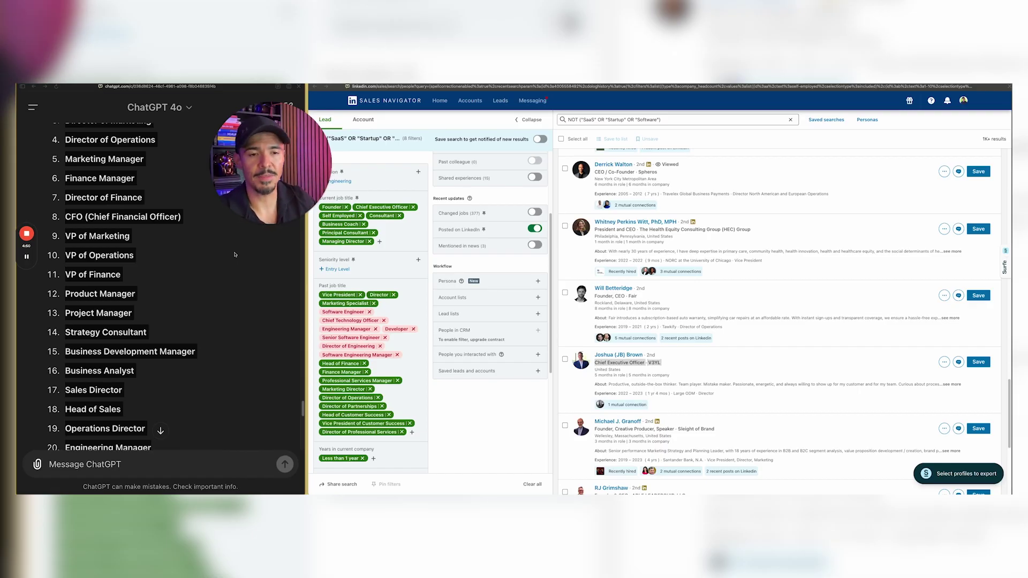
scroll(161, 232, "up", 4)
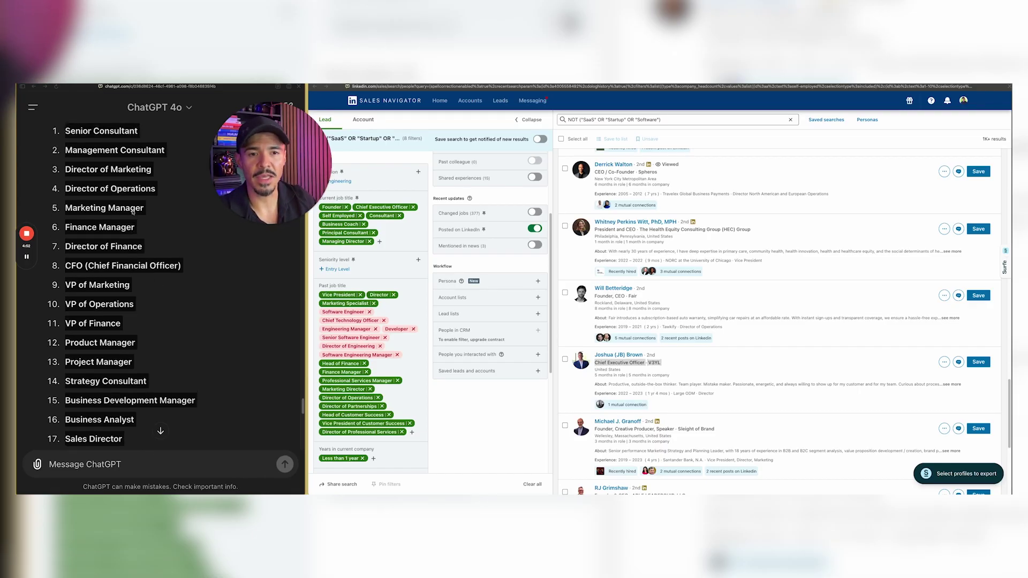
left_click(73, 180)
Step: Highlight the question on excluding SaaS founders and scroll through its answer listing Founder and Co-Founder
scroll(209, 269, "down", 7)
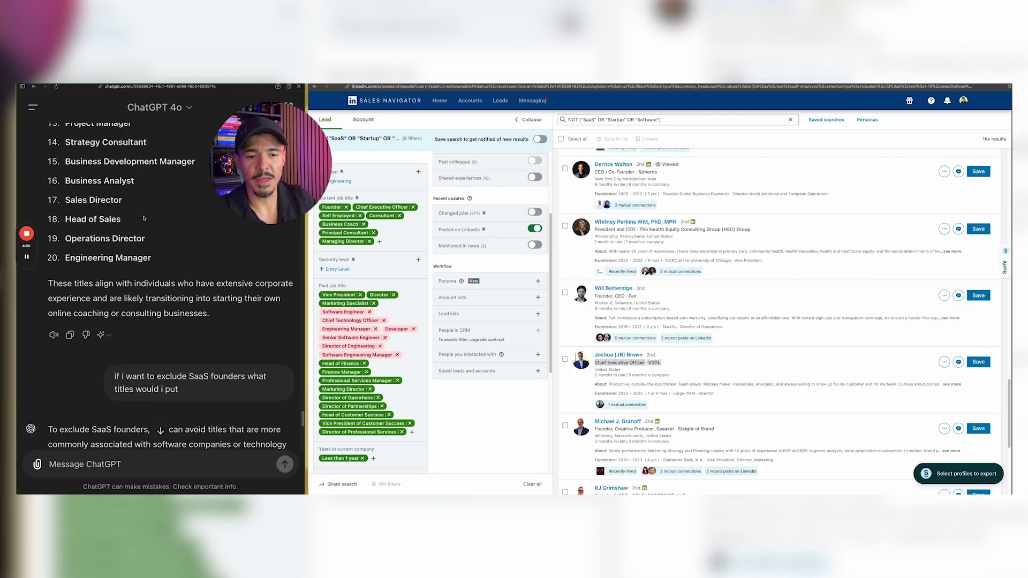
left_click_drag(113, 309, 238, 320)
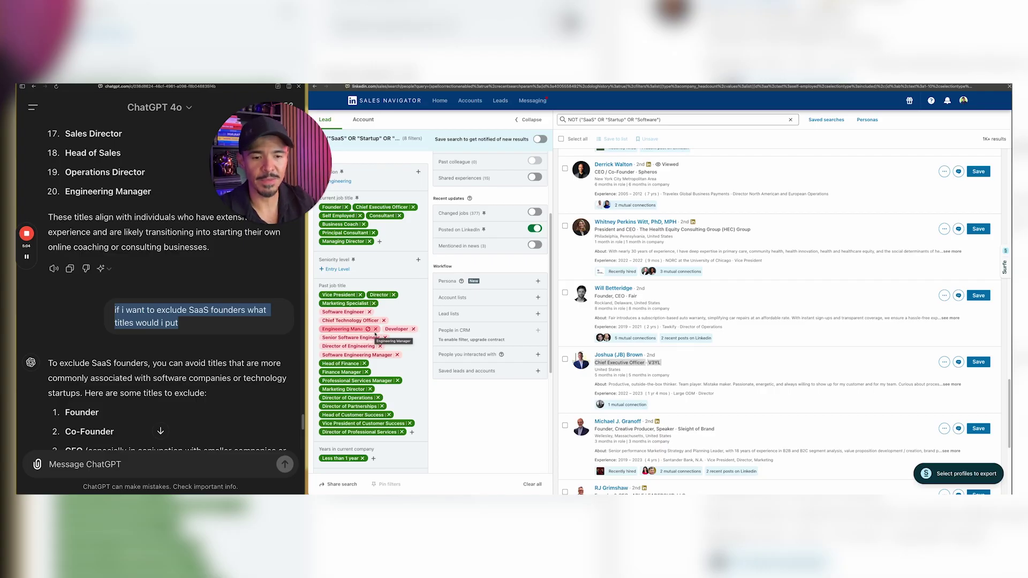
scroll(163, 359, "down", 1)
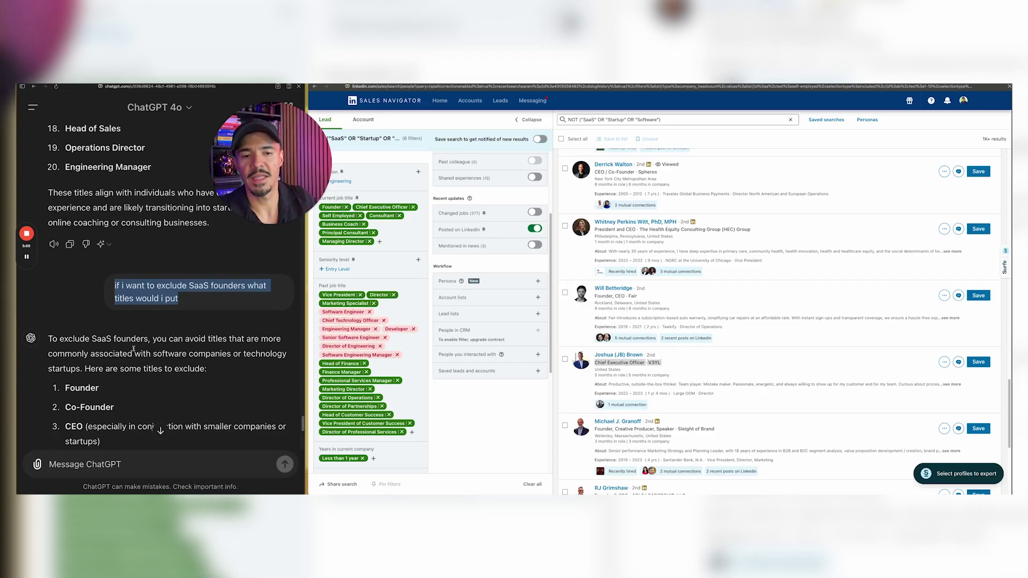
scroll(128, 349, "down", 4)
scroll(375, 311, "down", 1)
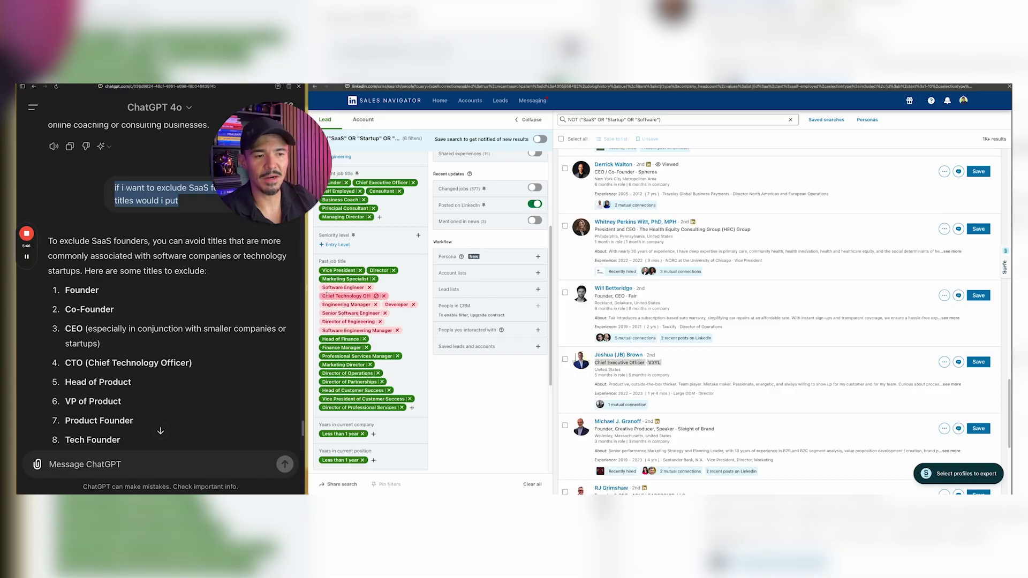
scroll(263, 329, "down", 3)
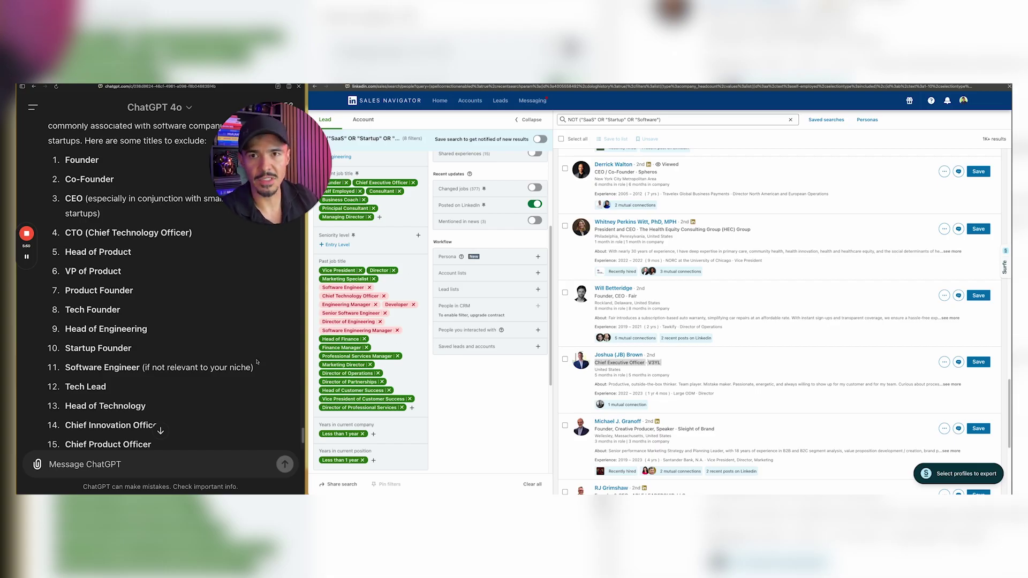
scroll(289, 357, "down", 1)
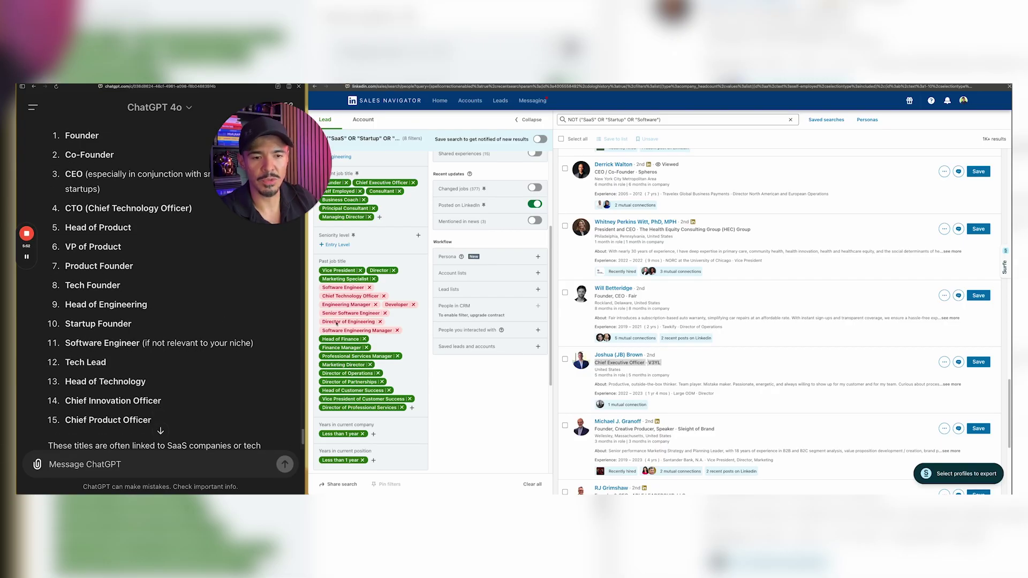
scroll(361, 324, "down", 3)
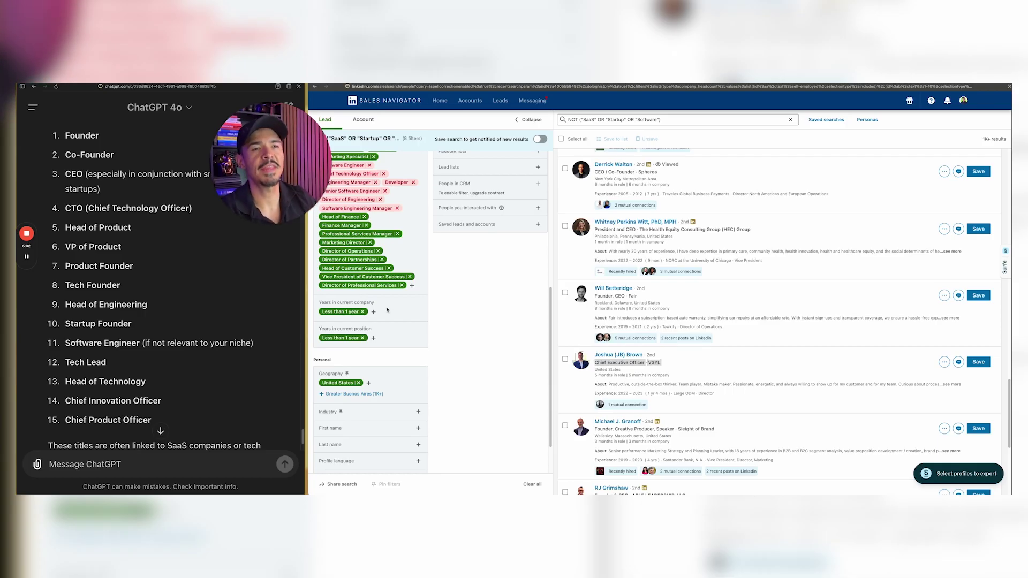
scroll(386, 310, "up", 2)
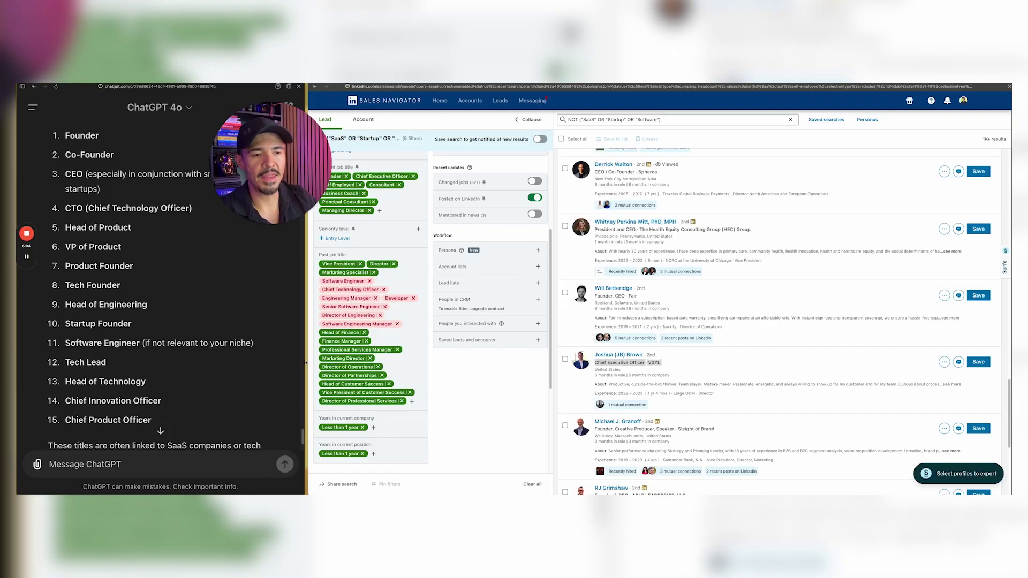
scroll(321, 323, "up", 1)
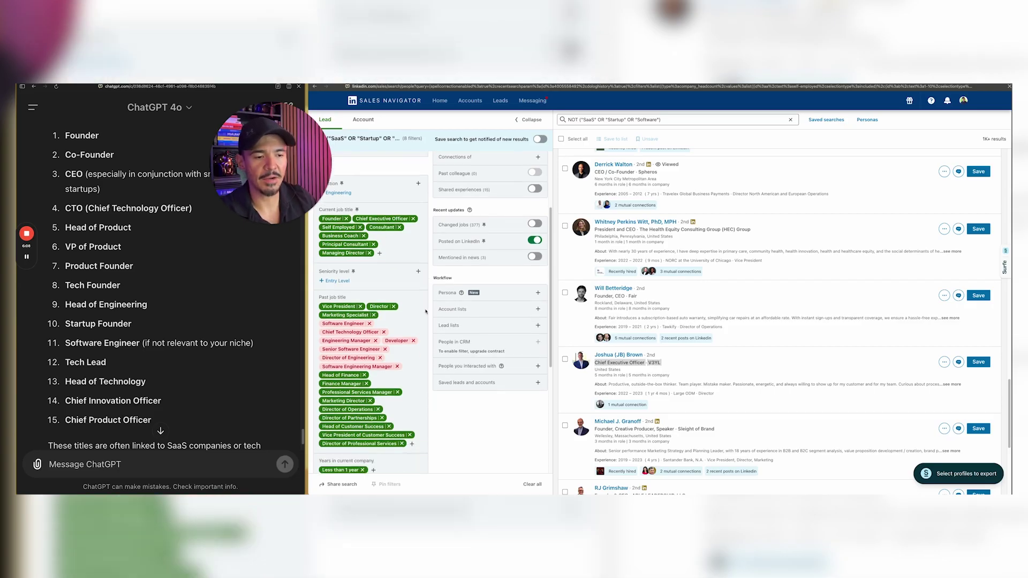
scroll(354, 331, "down", 1)
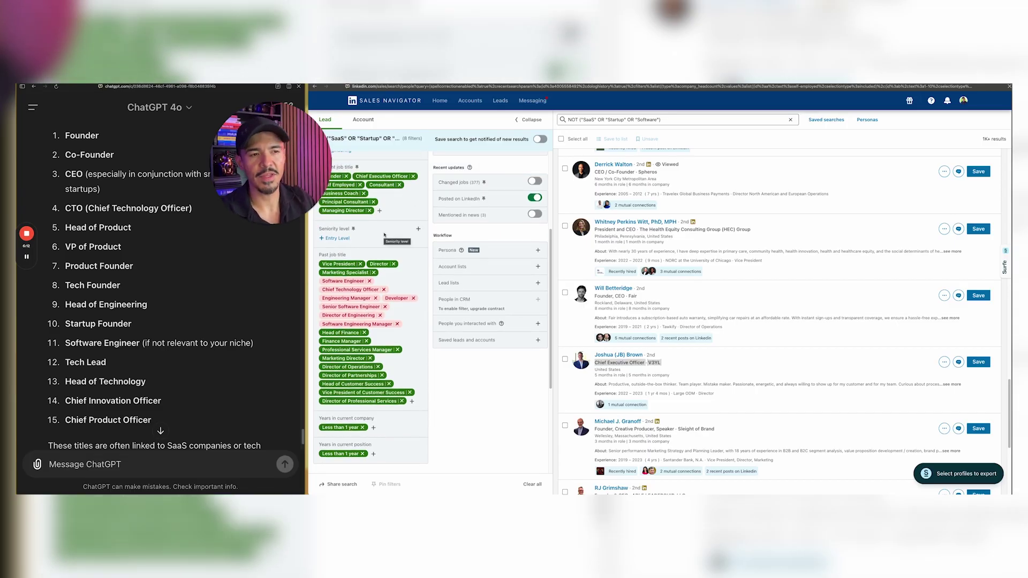
scroll(381, 268, "down", 1)
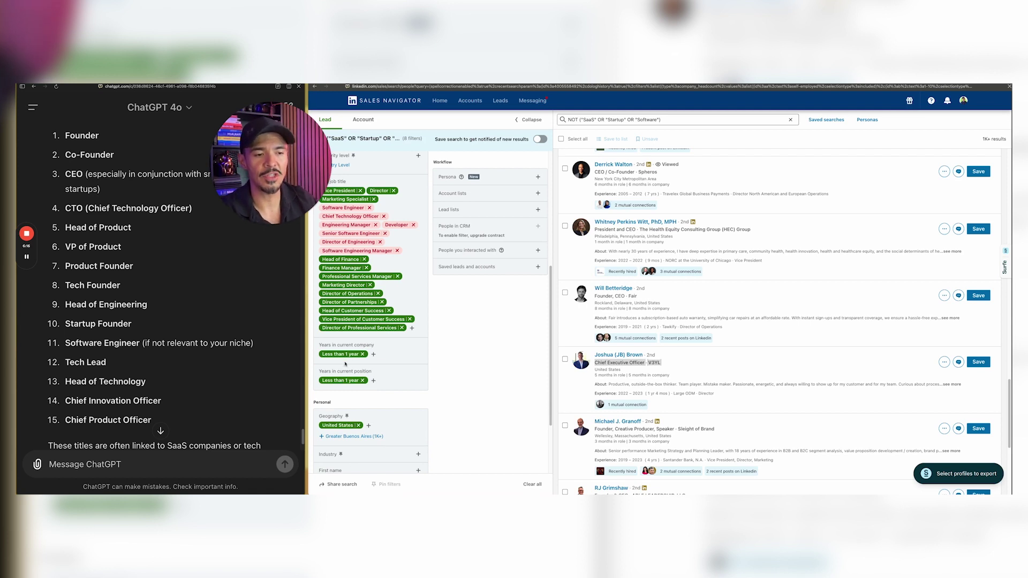
scroll(367, 354, "down", 1)
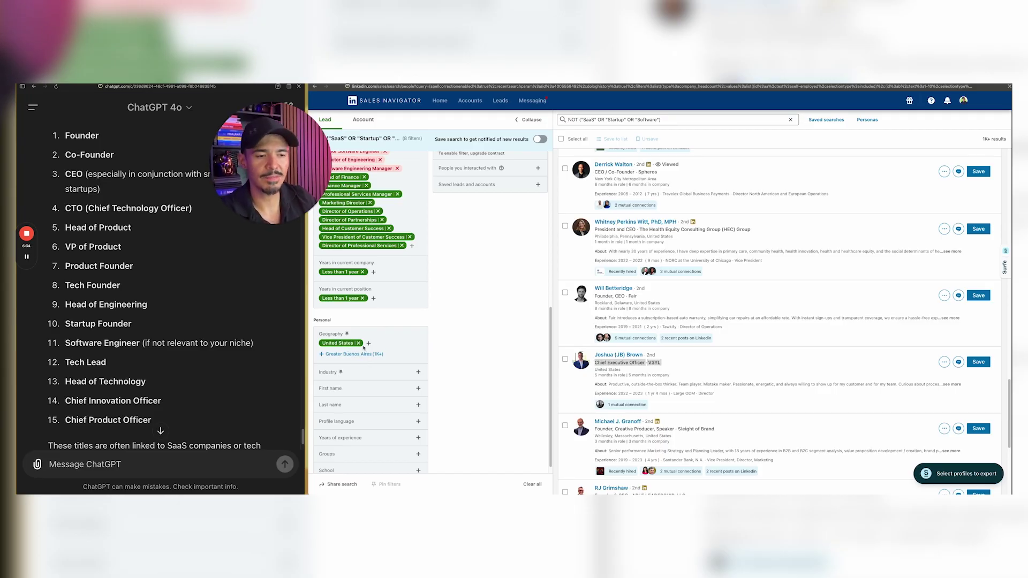
Step: Remove and re-add Group members in the Connection filter, then bring up the tab quick search
scroll(417, 402, "up", 5)
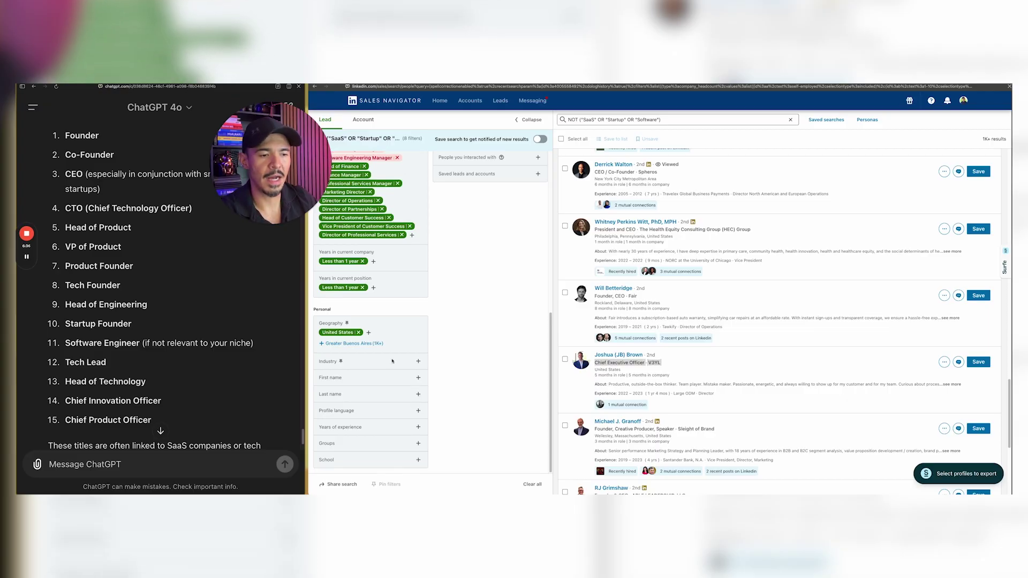
scroll(469, 354, "up", 3)
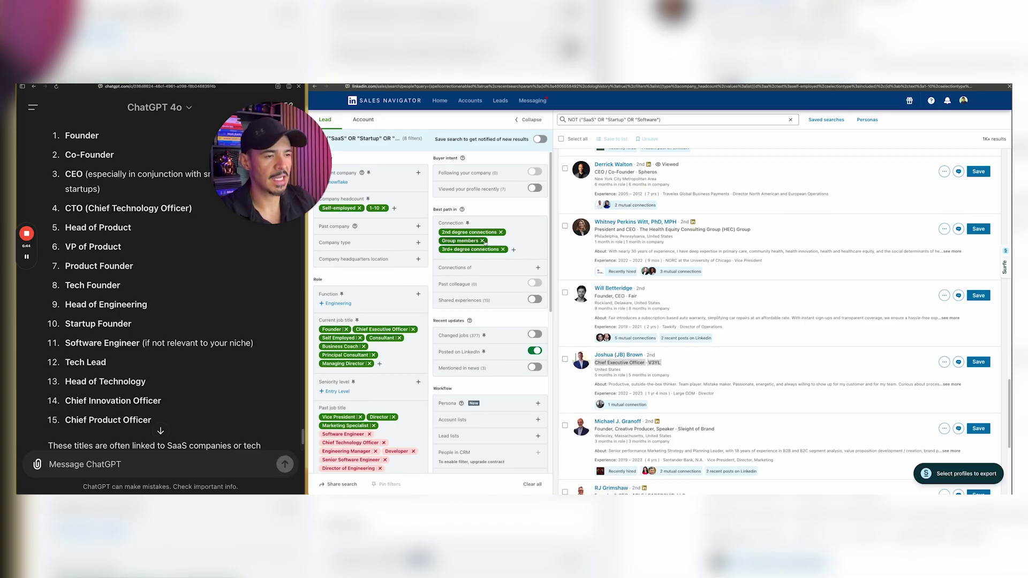
left_click(482, 241)
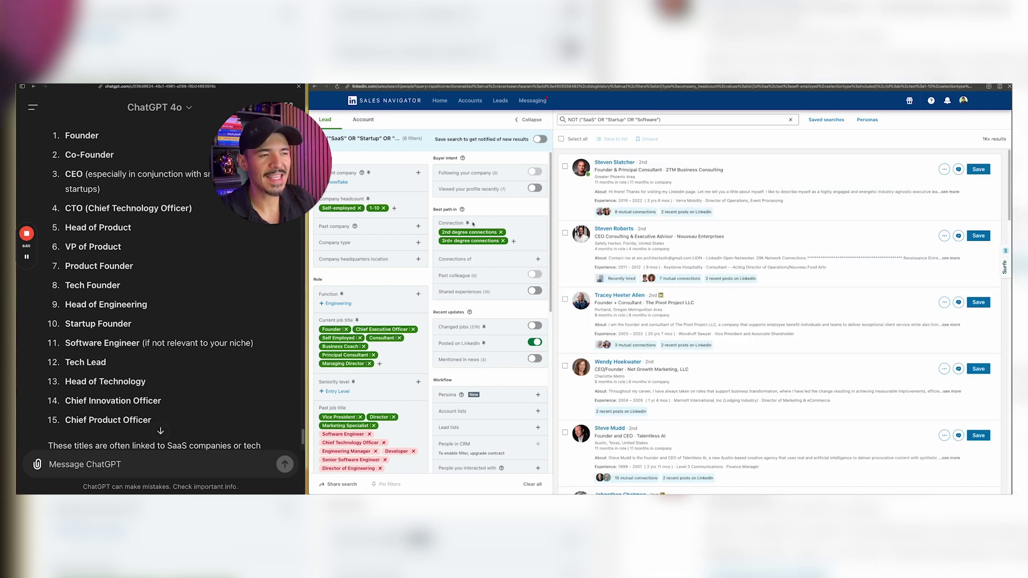
left_click(513, 241)
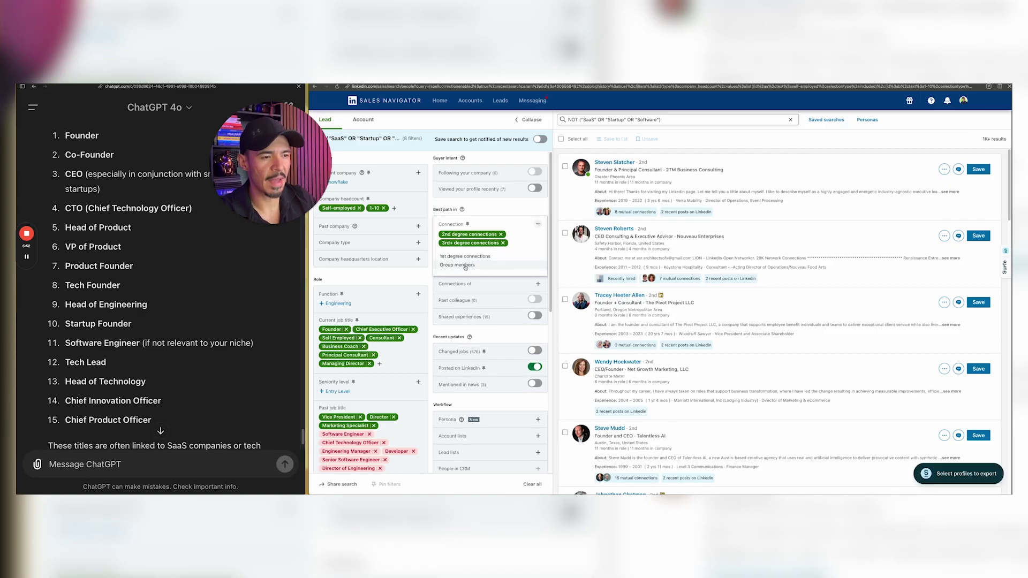
left_click(464, 266)
key("super+t")
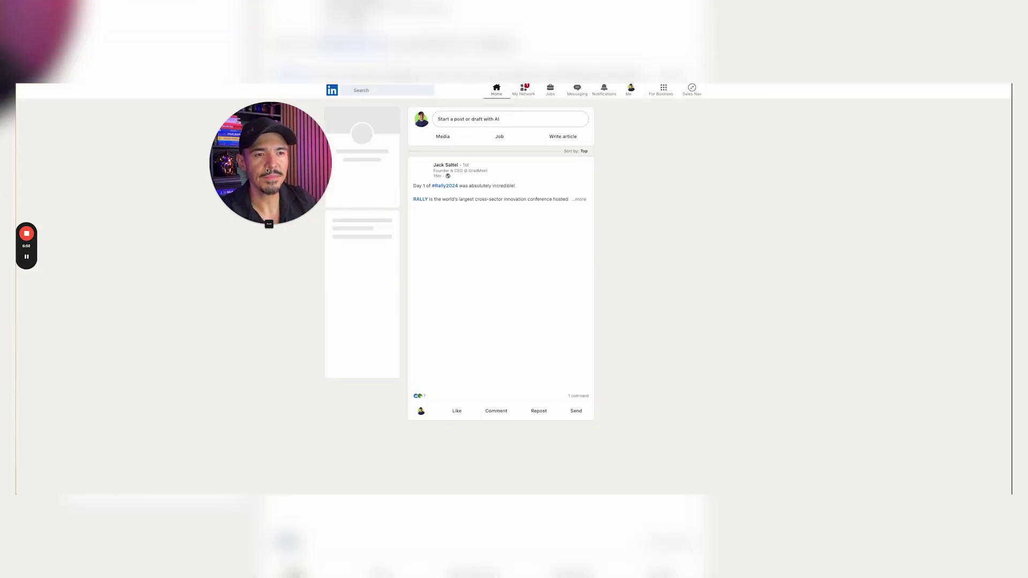
Step: Open Groups from the home feed sidebar to list joined groups like Small Businesses and Self Employed Group
scroll(363, 295, "down", 2)
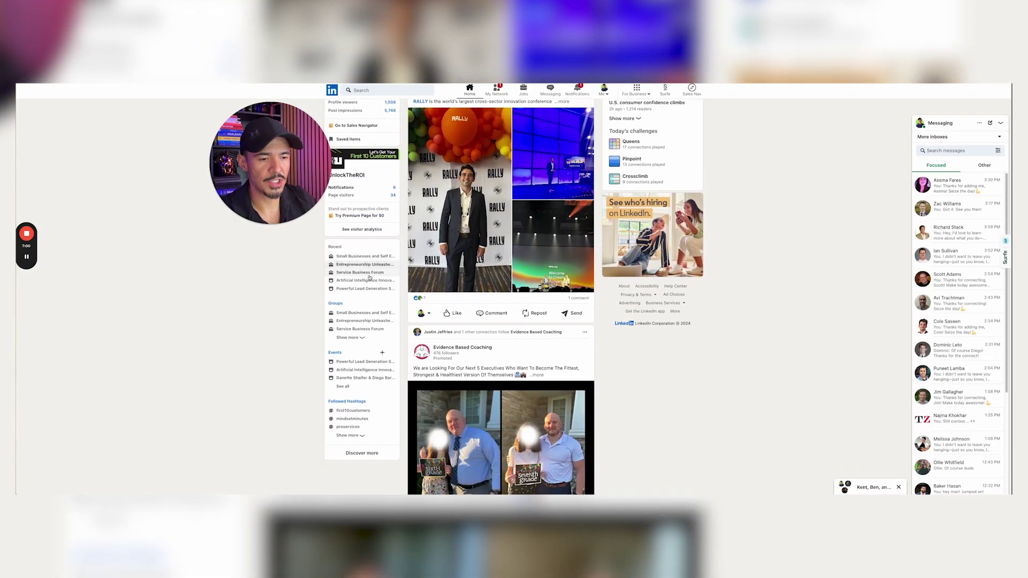
left_click(335, 304)
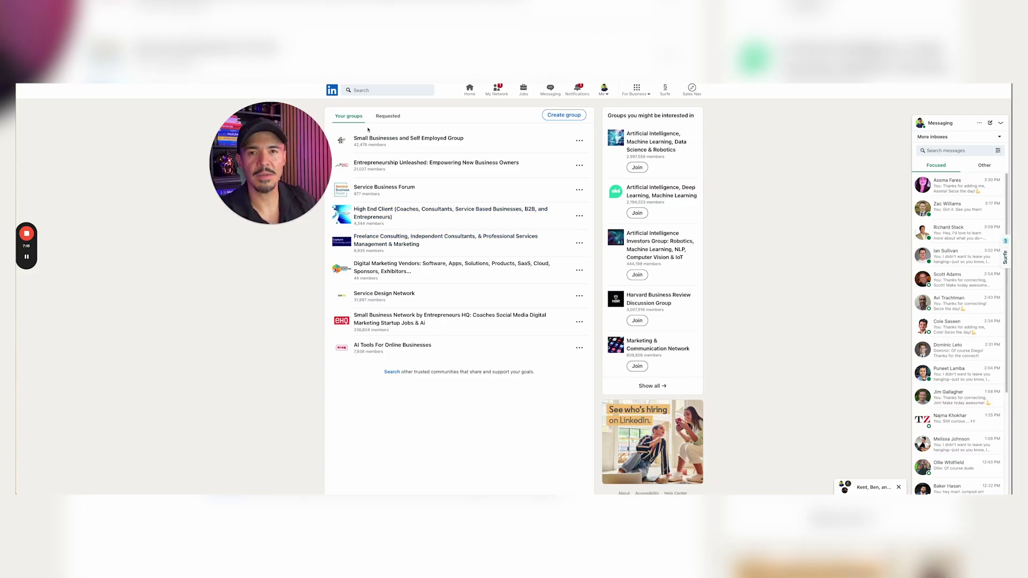
Step: Search LinkedIn for 'lawyers in canada' and bring the group results into view
left_click(388, 89)
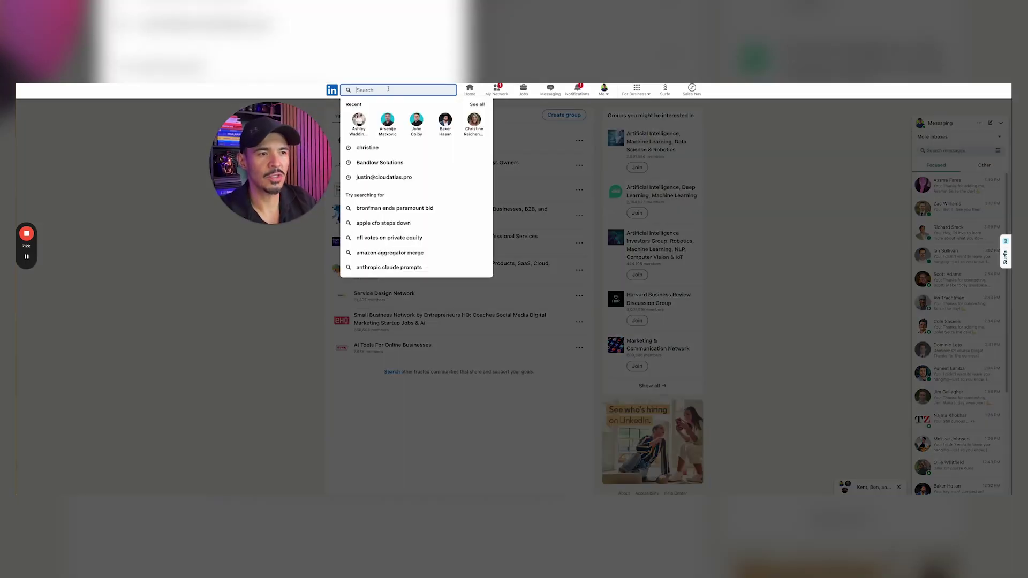
type("c")
type("awyers in ")
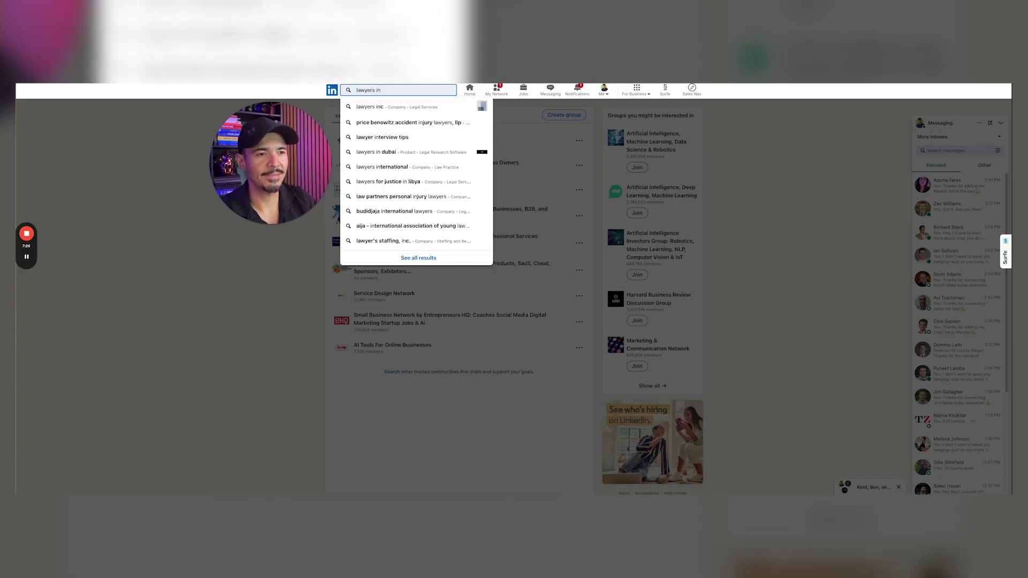
type("canada")
key("Return")
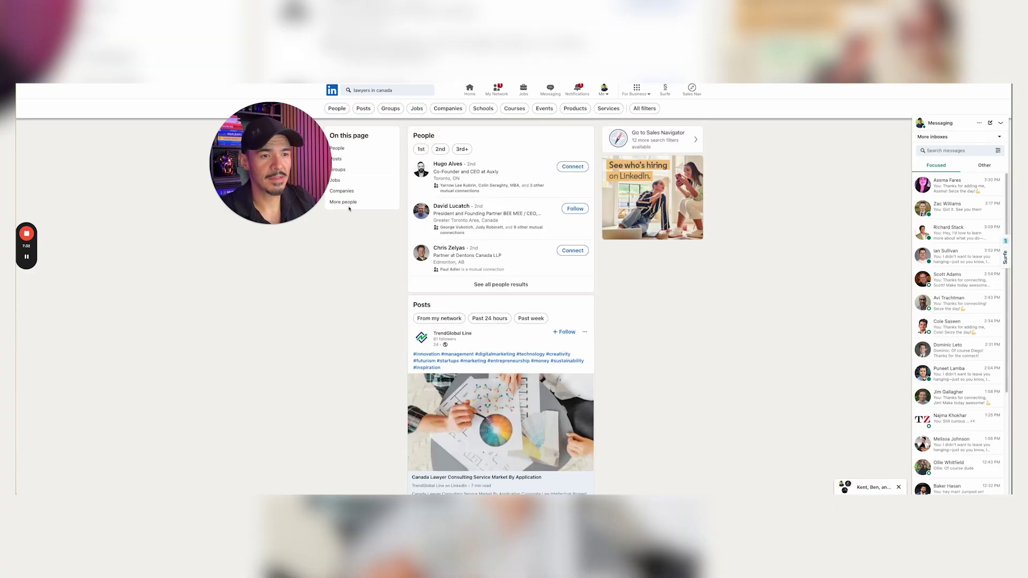
left_click_drag(313, 167, 302, 168)
left_click(337, 170)
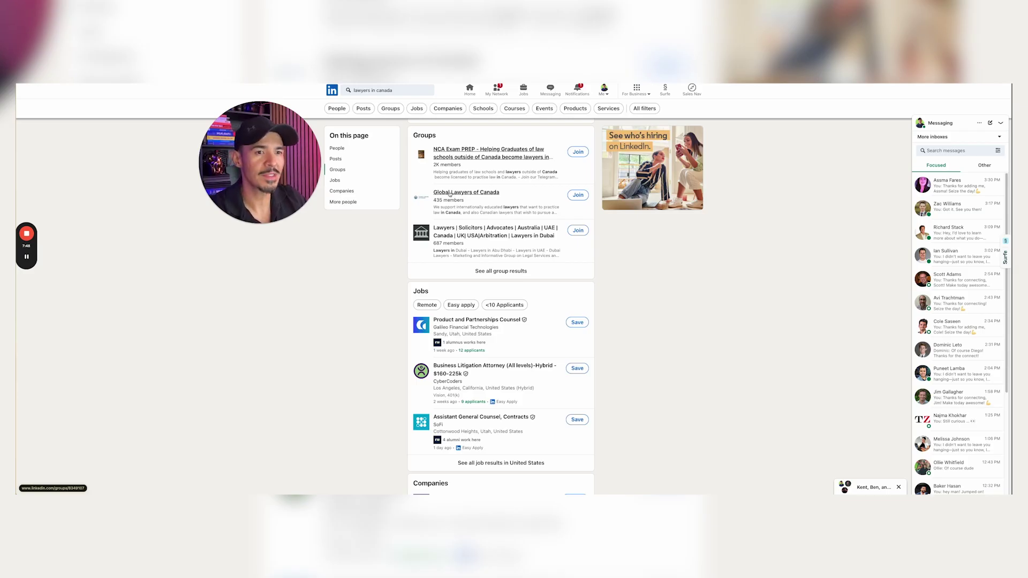
Step: Visit the Global Lawyers of Canada group page, then go back to the home feed
left_click(450, 192)
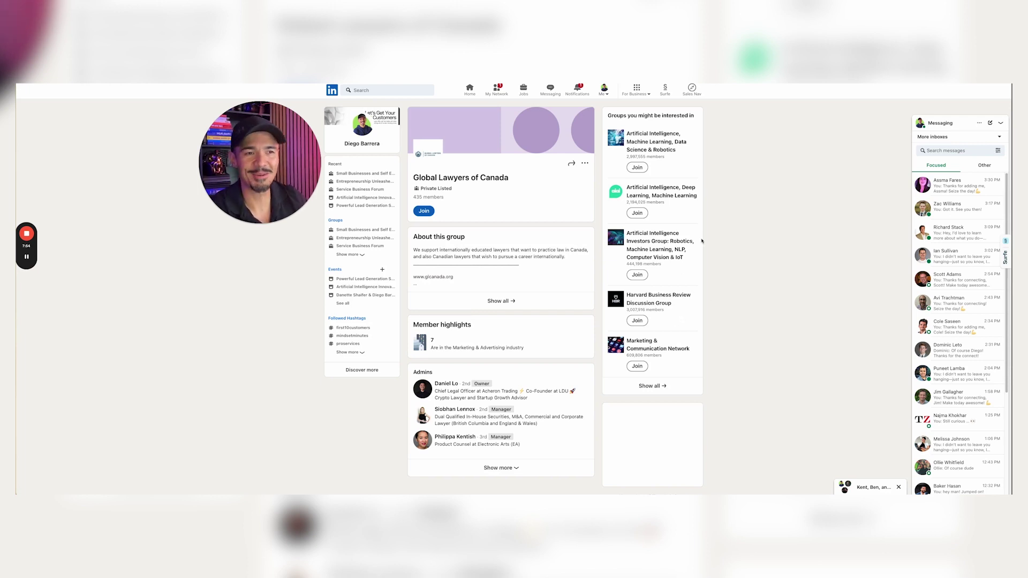
key("alt+Left")
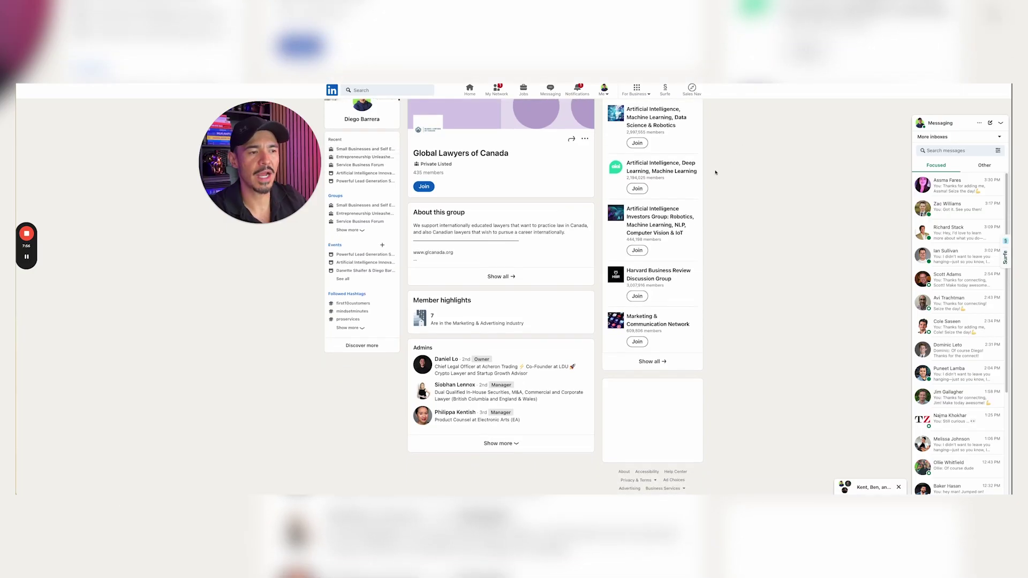
key("alt+Left")
key("alt+Left")
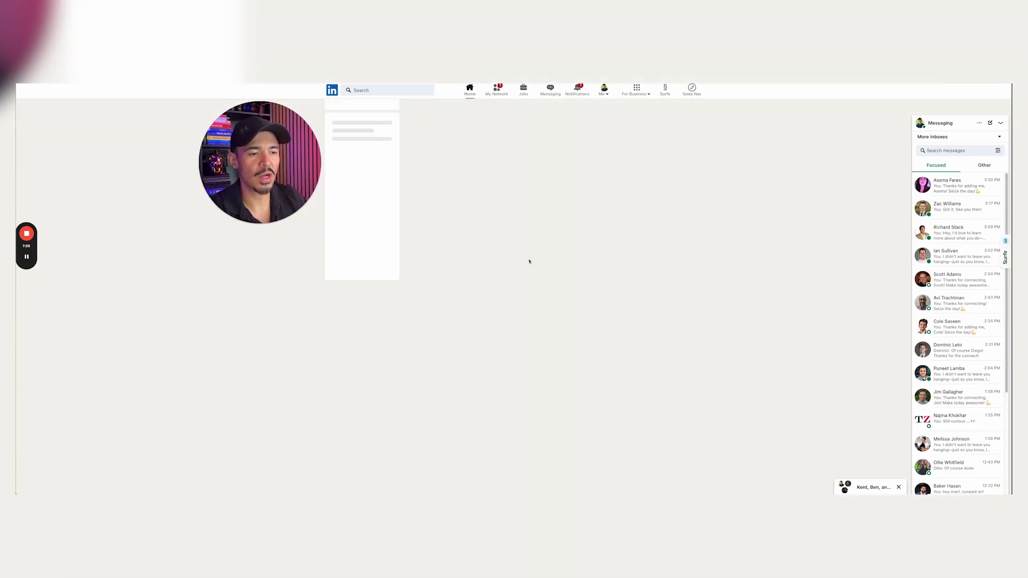
Step: Reopen Your groups from the sidebar, then return to the Sales Navigator and ChatGPT window
scroll(498, 281, "down", 2)
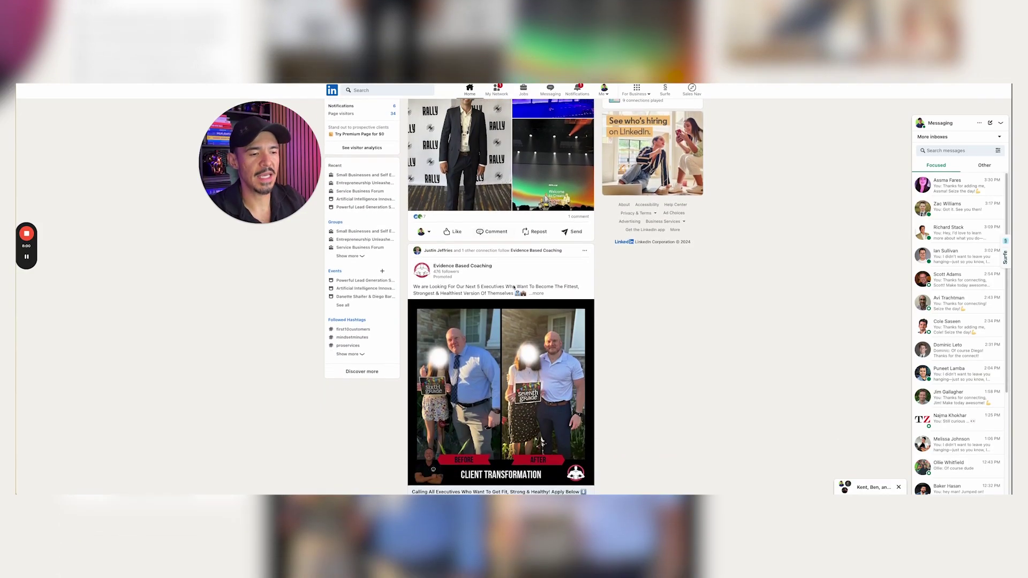
scroll(343, 257, "up", 1)
left_click(336, 255)
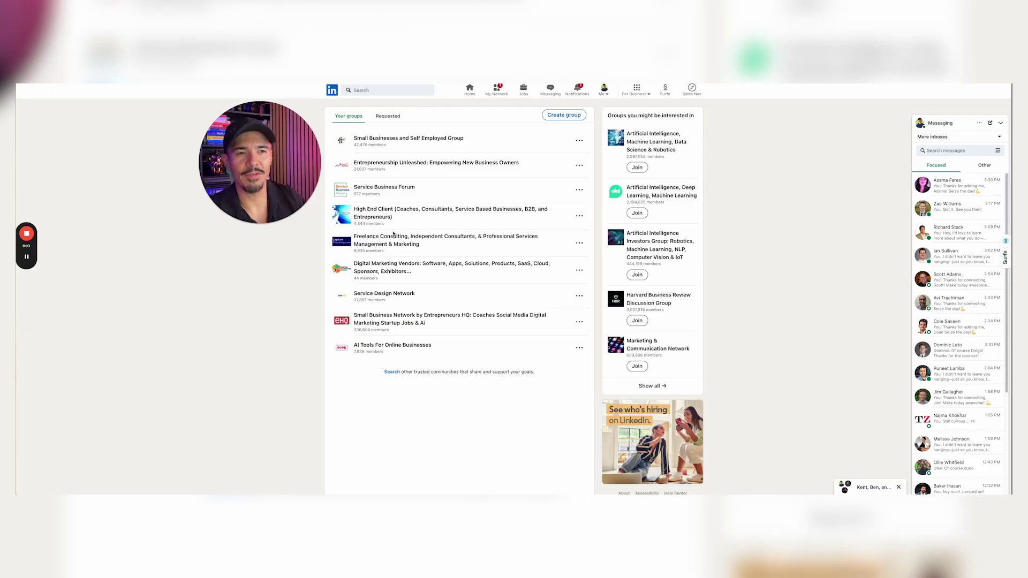
key("ctrl+Right")
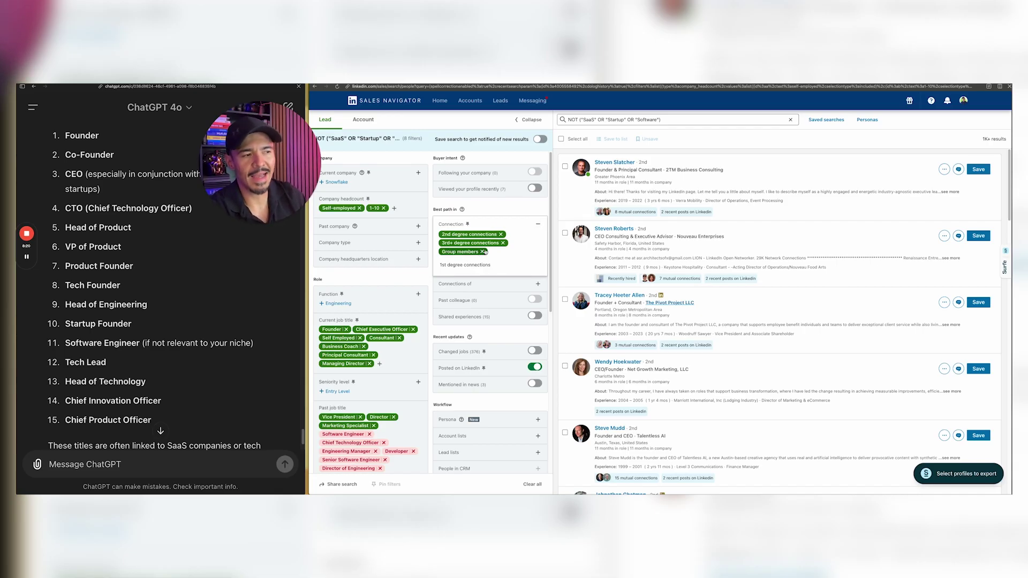
scroll(465, 241, "down", 1)
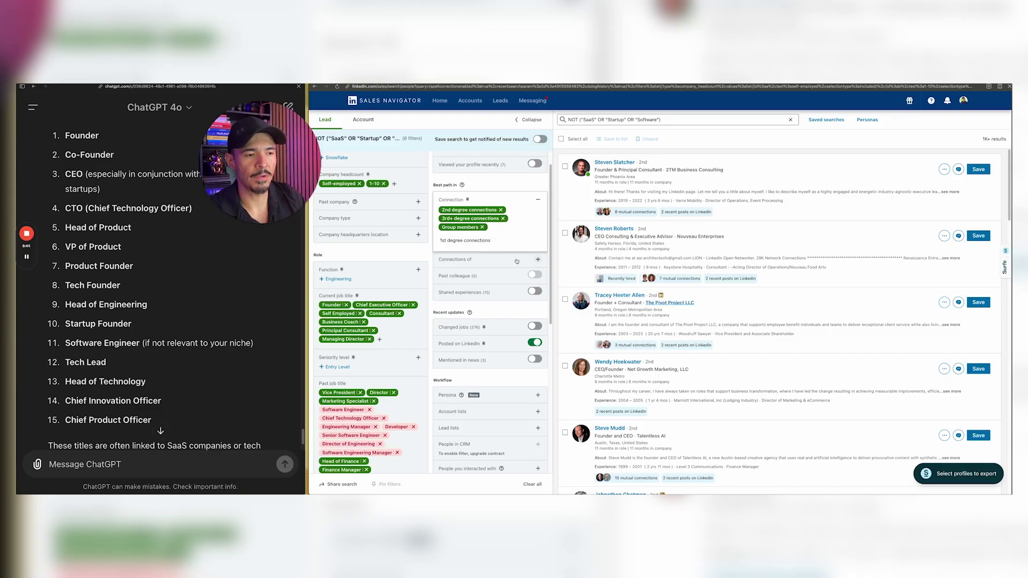
scroll(526, 213, "down", 2)
scroll(513, 211, "down", 1)
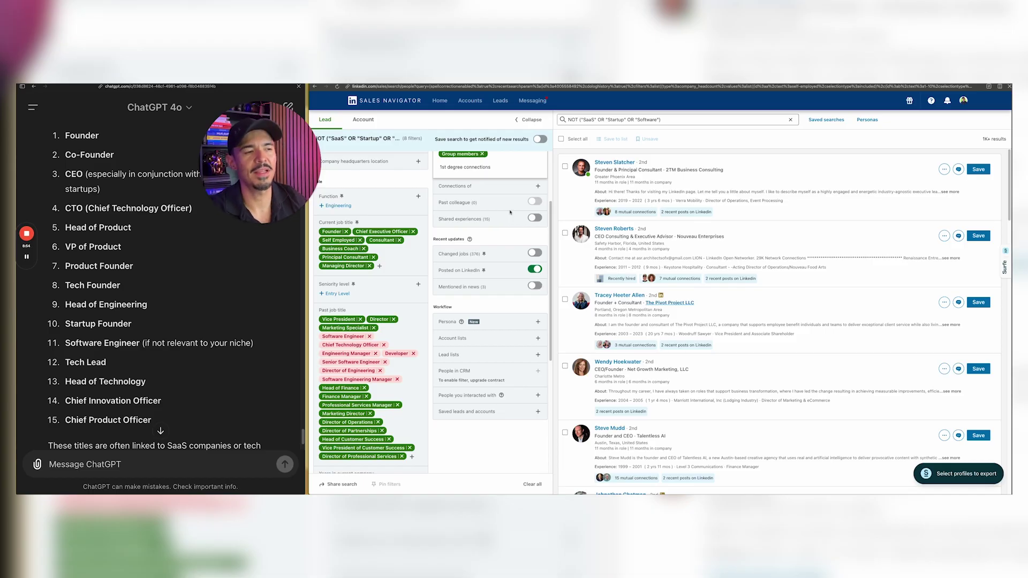
left_click(539, 219)
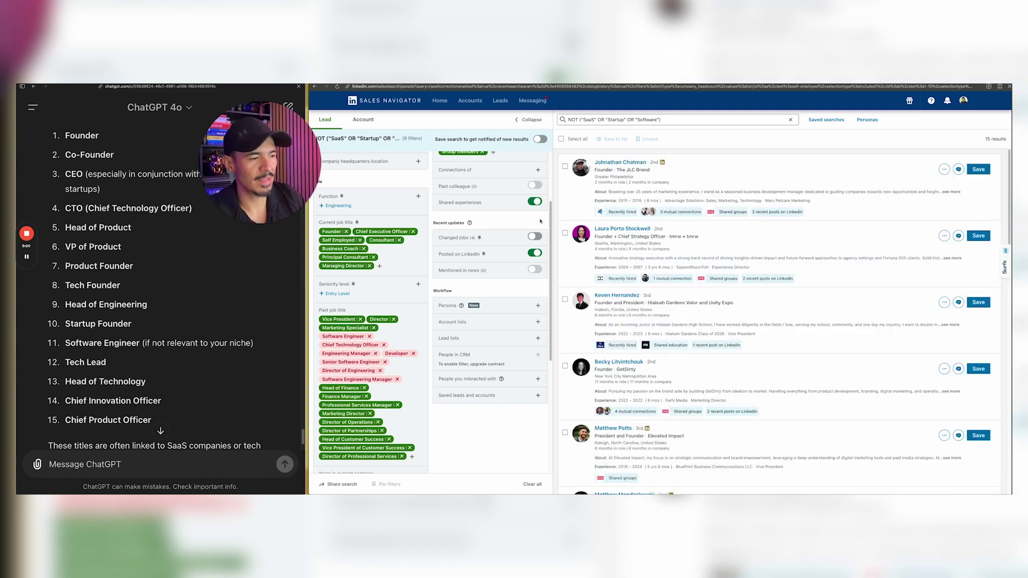
scroll(618, 272, "down", 2)
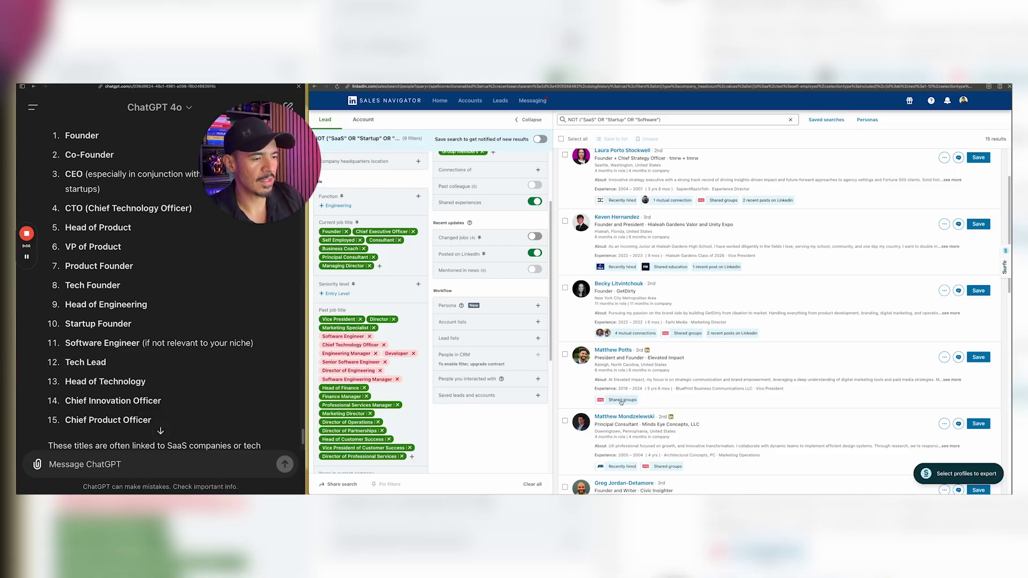
left_click(534, 202)
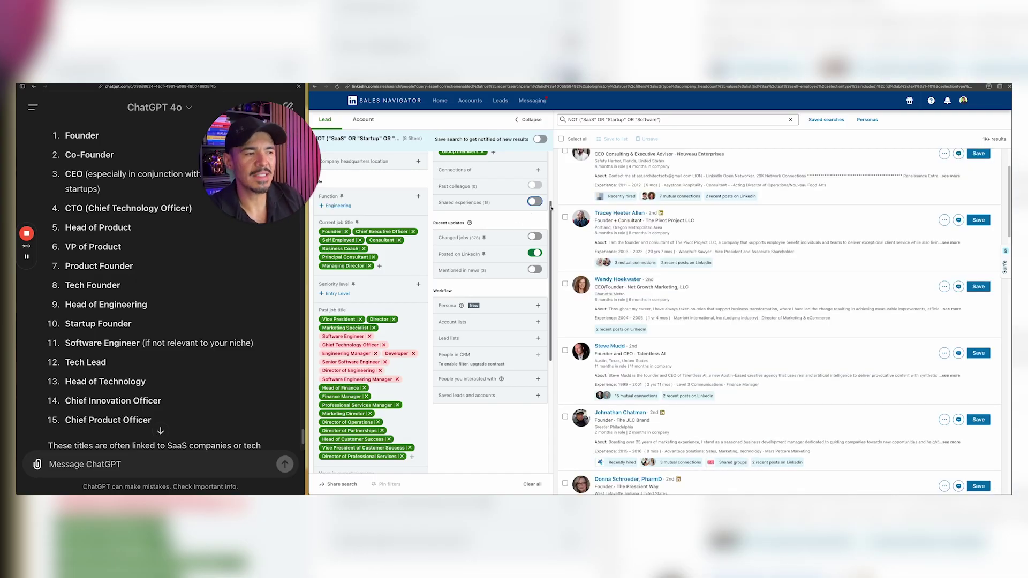
scroll(722, 289, "down", 5)
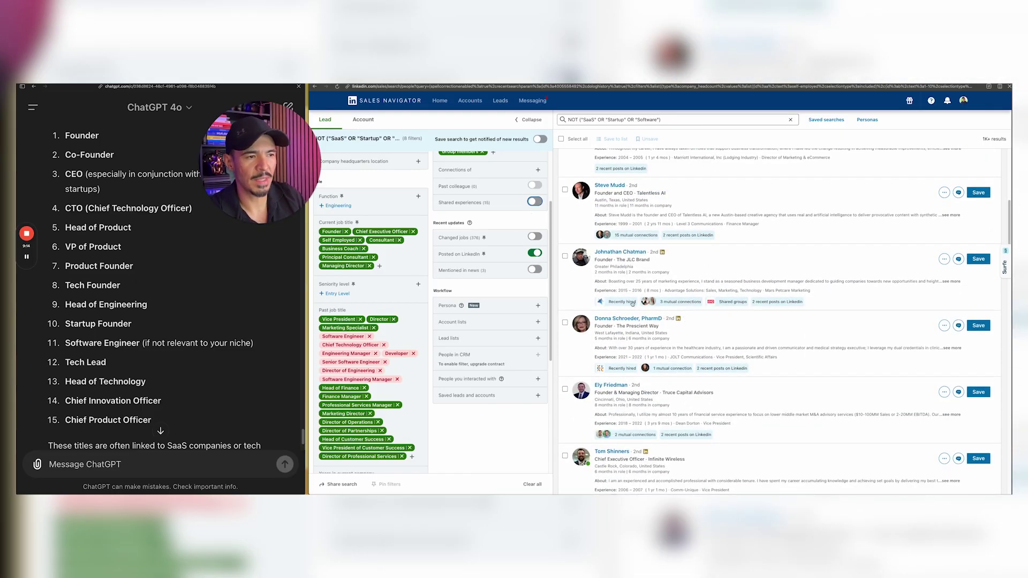
scroll(468, 206, "up", 2)
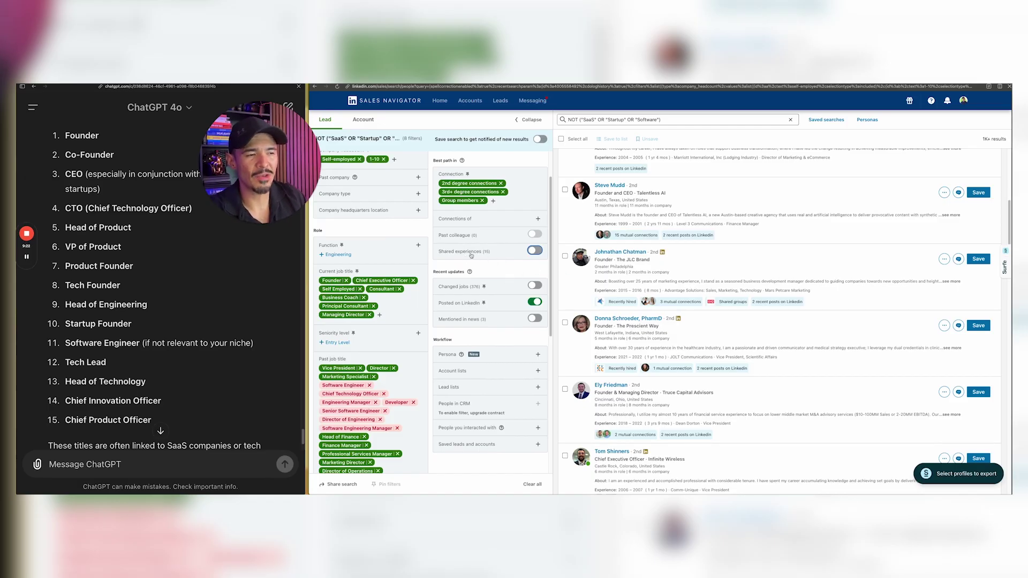
scroll(487, 255, "down", 2)
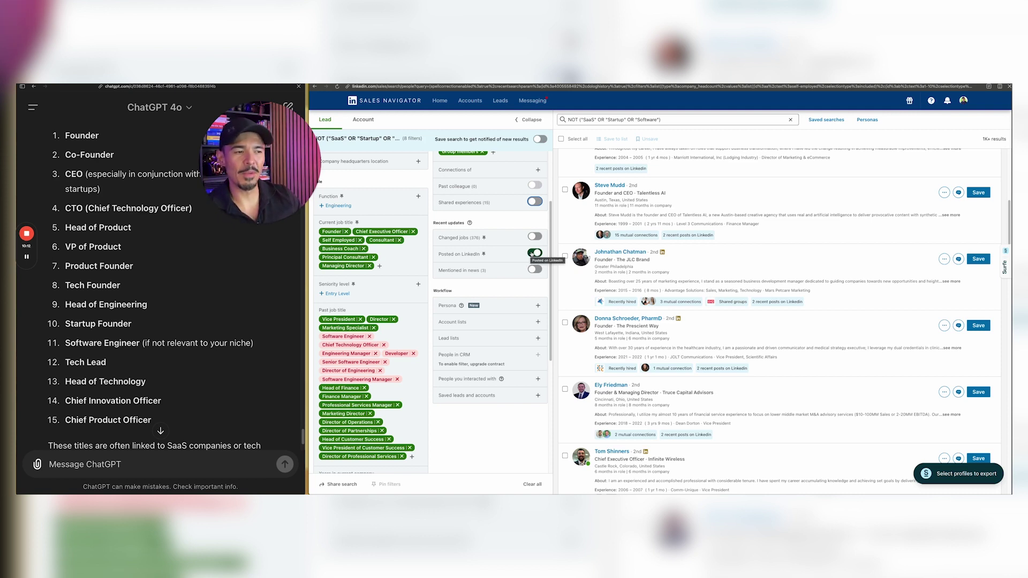
Step: Turn off the Posted on LinkedIn requirement, leaving 7 filters and 2K+ results
left_click(533, 253)
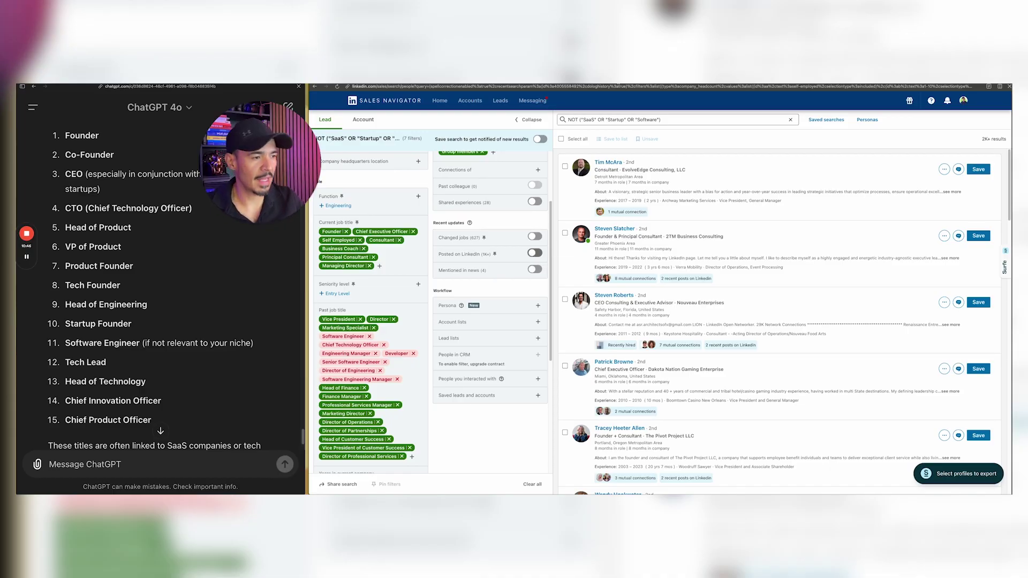
Step: Preview four leads, then require Posted on LinkedIn again for 8 filters and 1K+ results
scroll(691, 299, "down", 10)
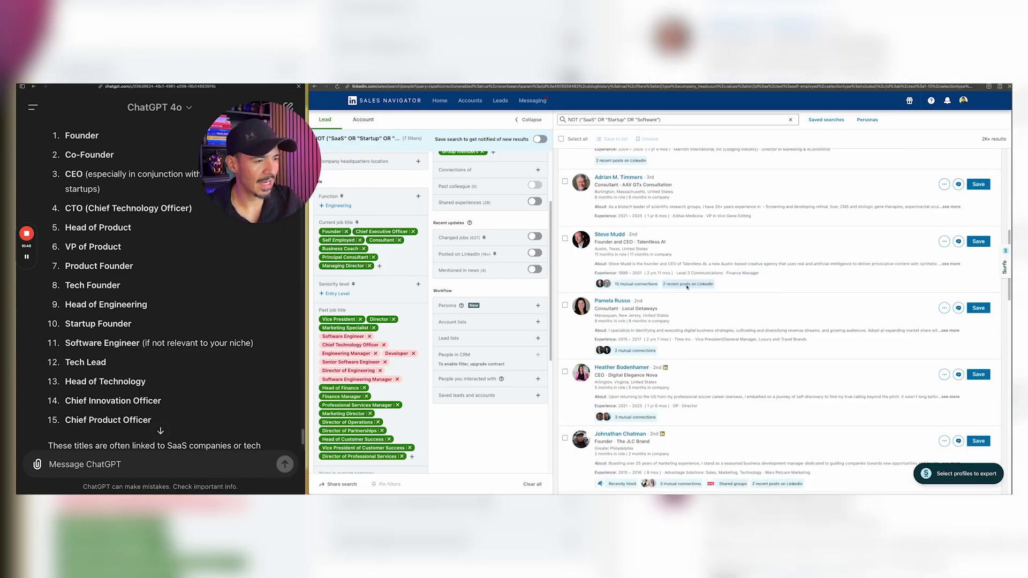
scroll(686, 287, "down", 2)
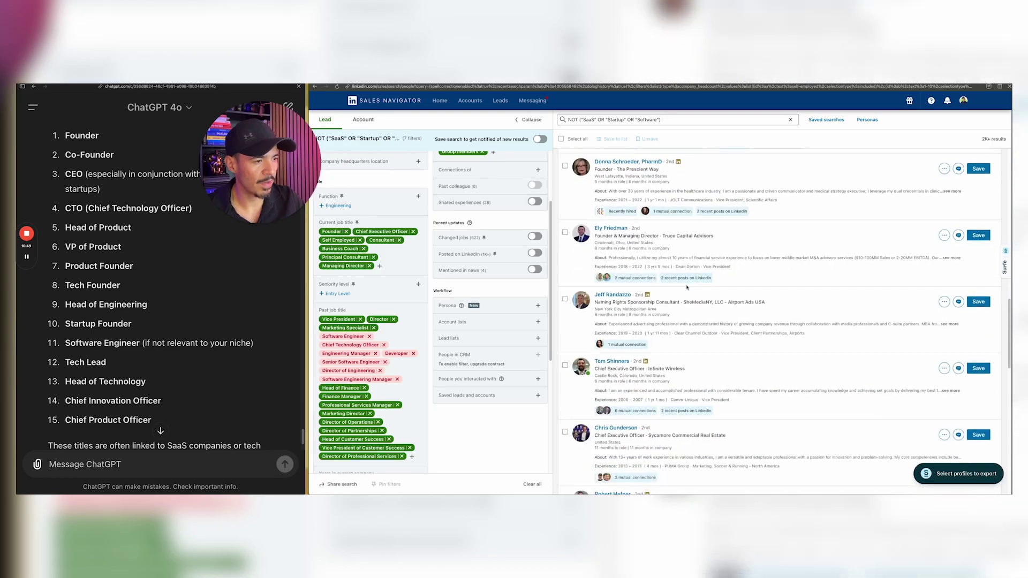
left_click(610, 229)
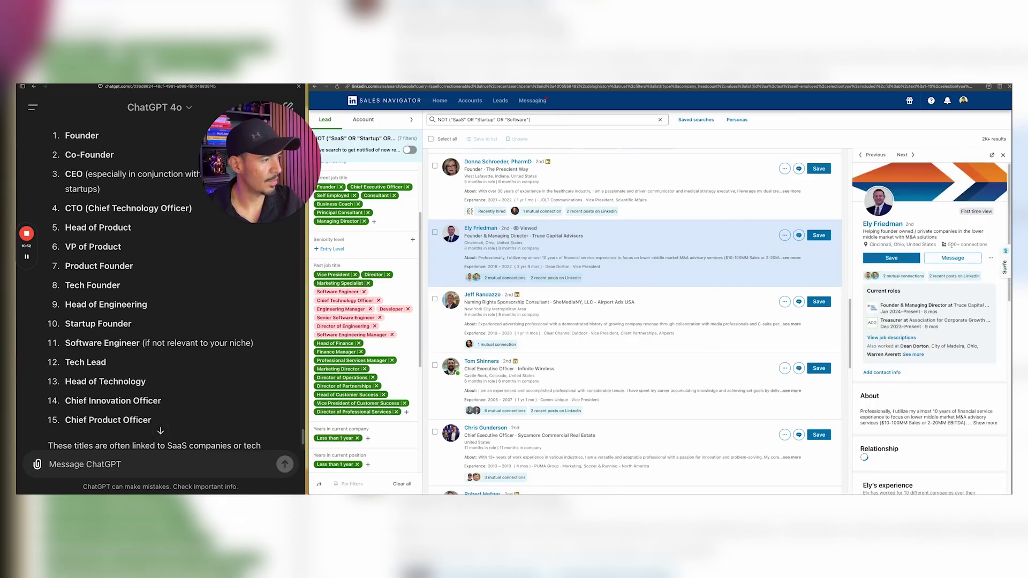
left_click(482, 295)
scroll(634, 321, "down", 1)
left_click(902, 155)
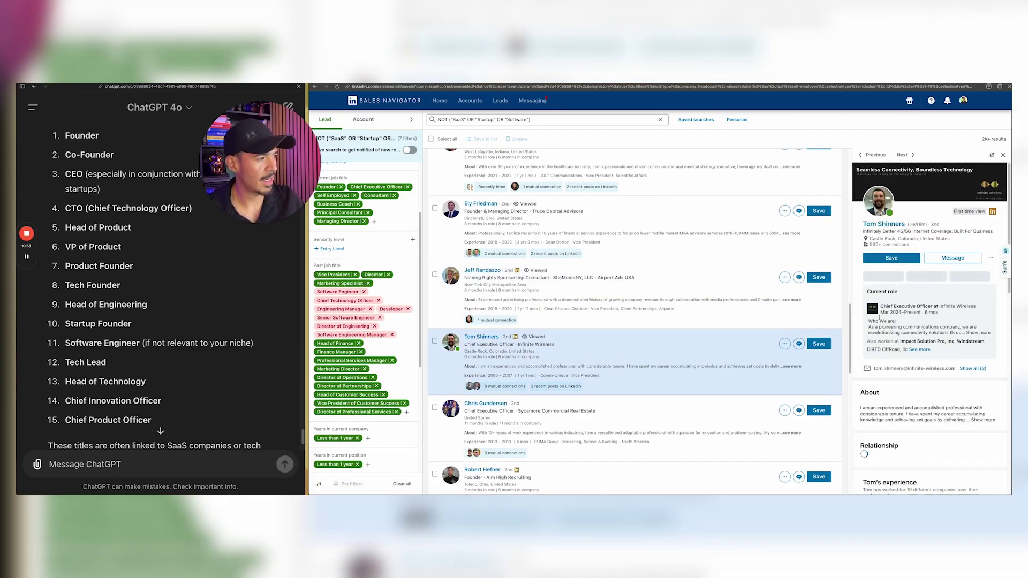
scroll(480, 357, "down", 1)
scroll(480, 357, "down", 3)
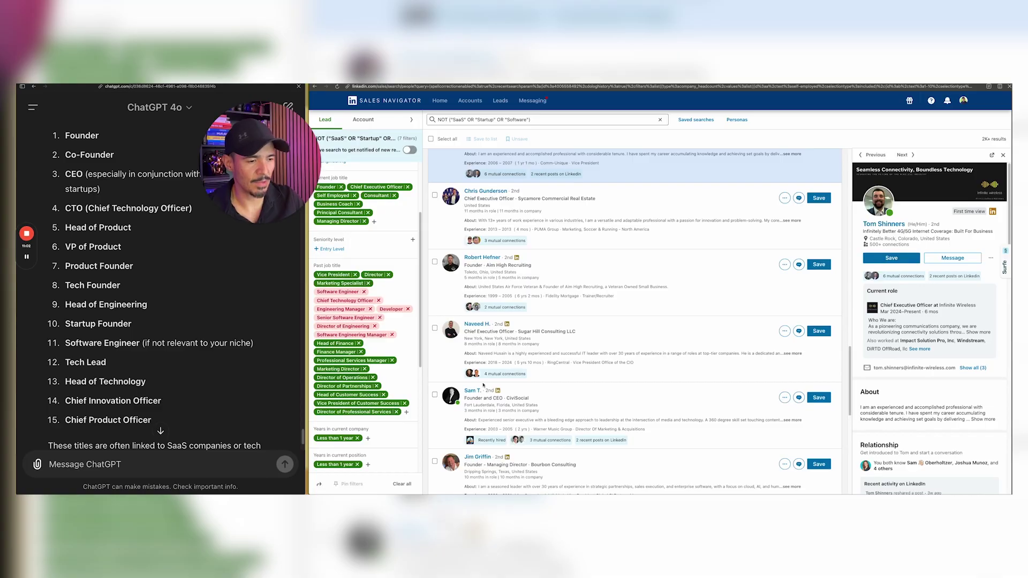
left_click(627, 440)
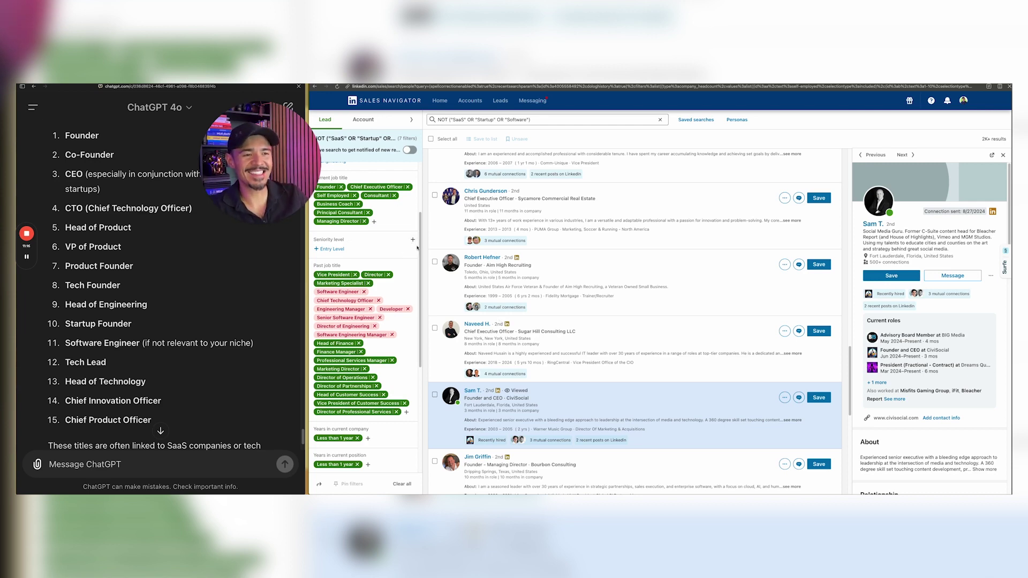
left_click(411, 120)
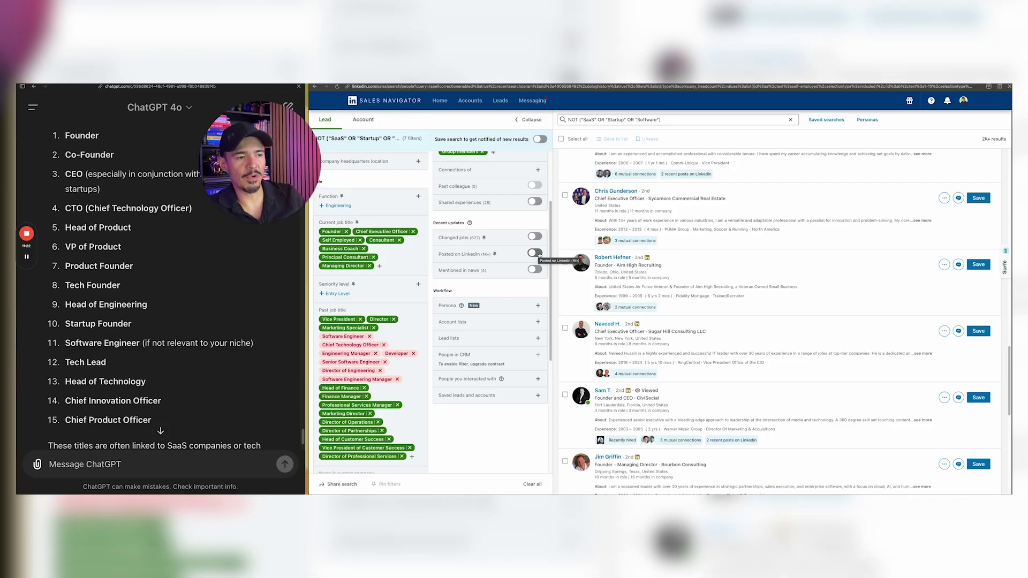
left_click(534, 253)
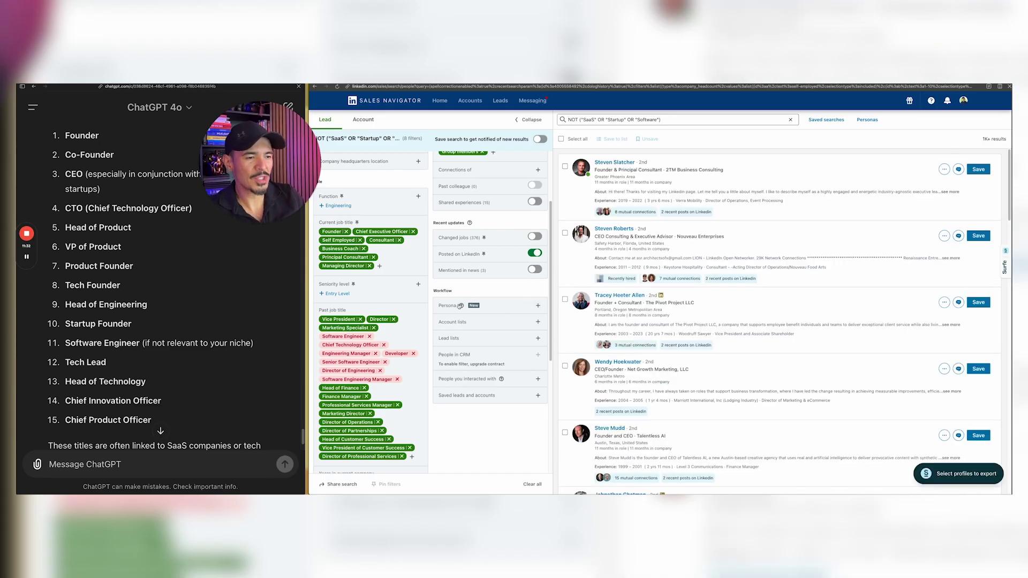
Step: Check the persona options, then exclude the Ari Contacts lead list from the search
left_click(538, 305)
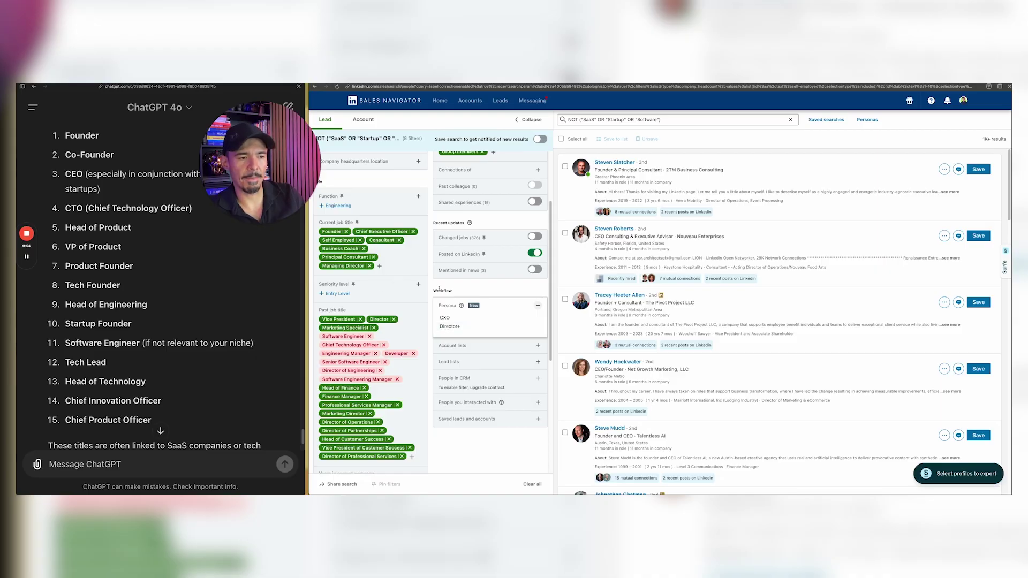
left_click(539, 305)
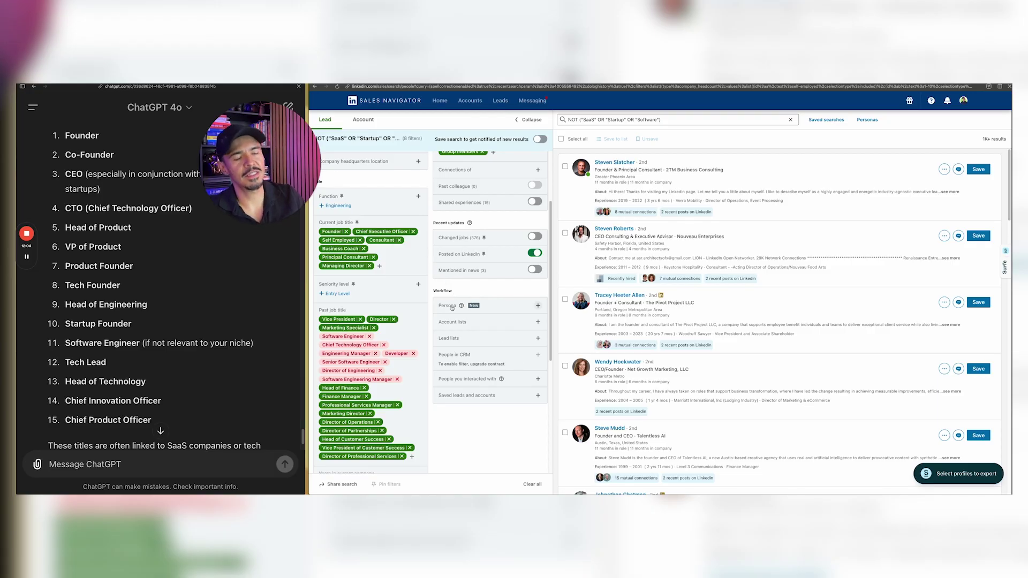
scroll(504, 298, "down", 3)
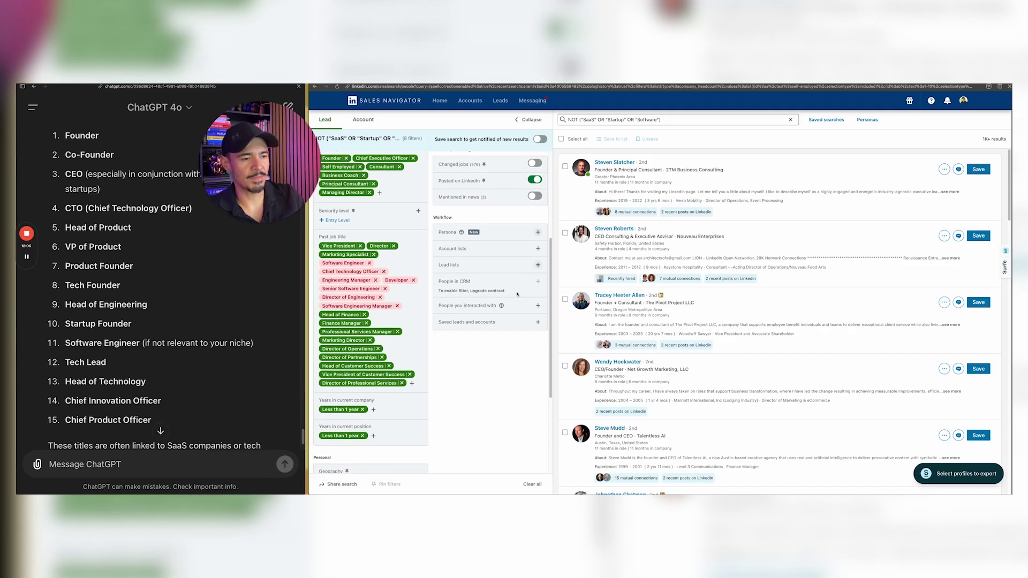
left_click(537, 241)
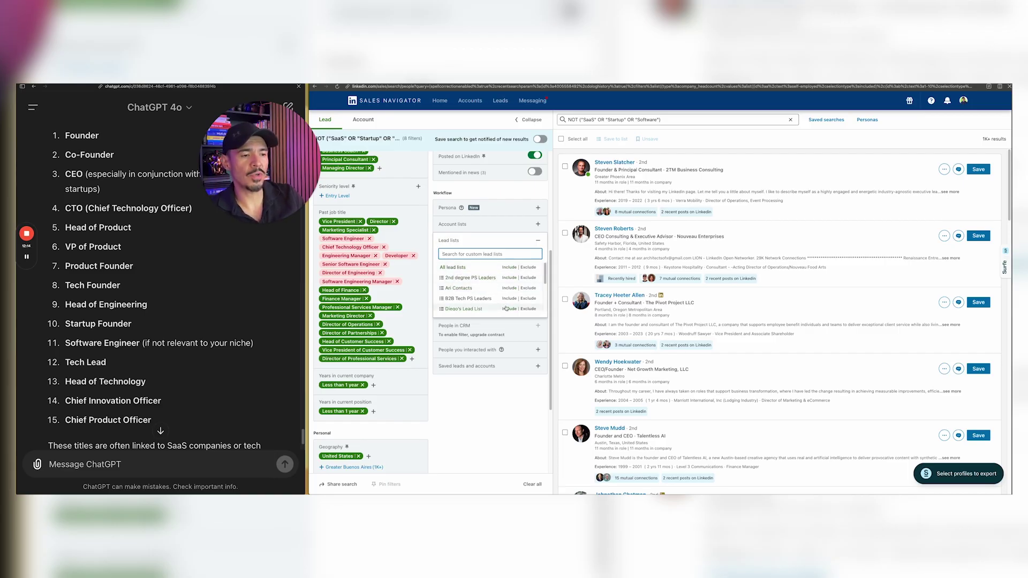
left_click(528, 288)
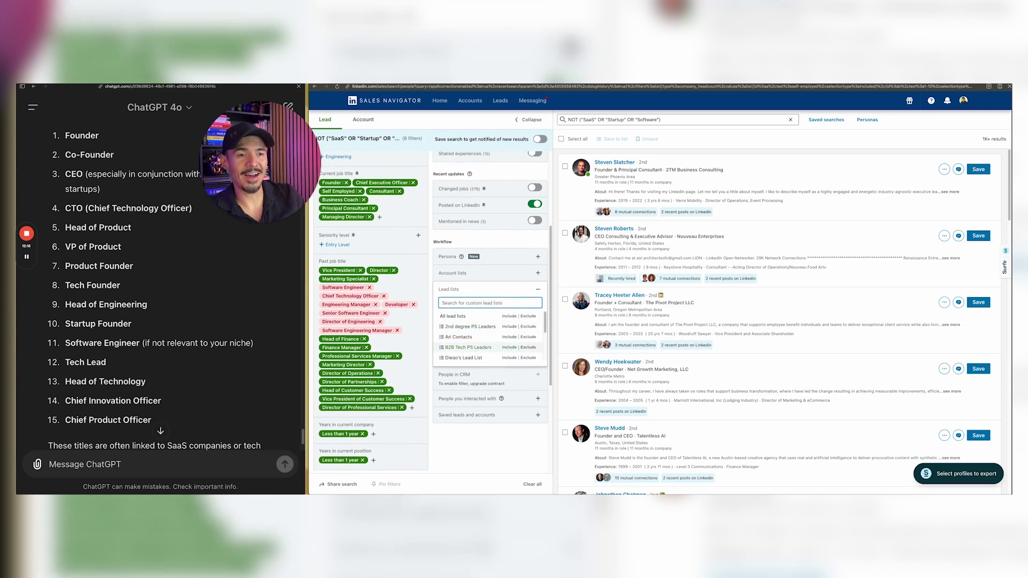
Step: Collapse the Lead lists filter and go to the LinkedIn home feed via the command bar
left_click(464, 427)
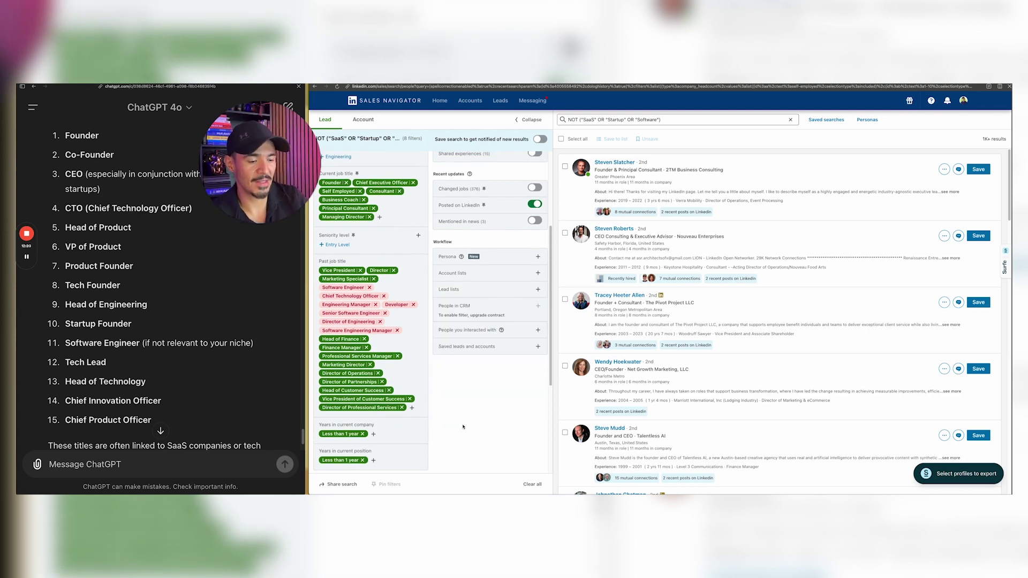
key("super+l")
key("Return")
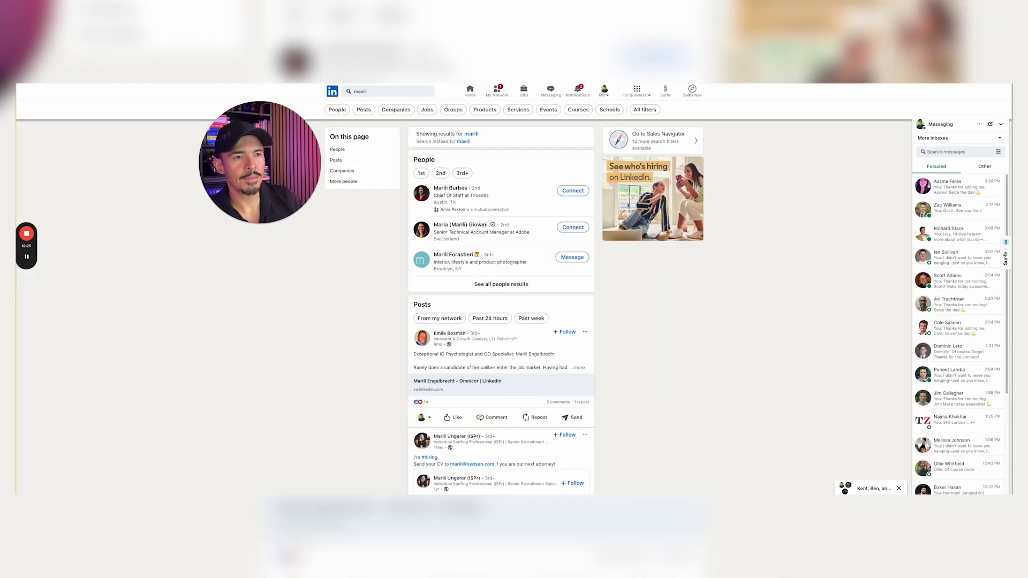
Step: Correct the misspelled name search and open the person's full profile
left_click(388, 90)
left_click(386, 91)
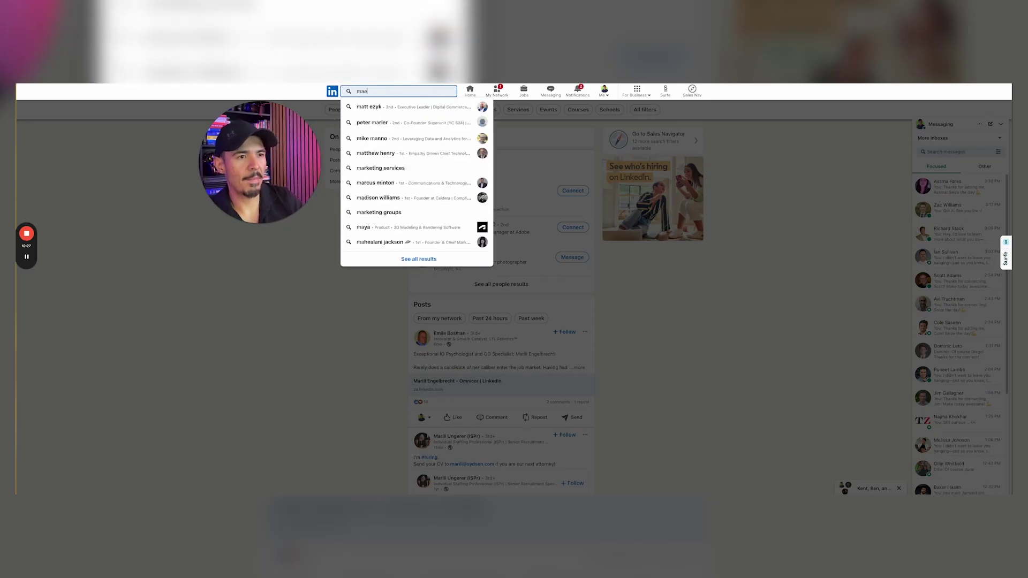
type("e gavet")
key("Return")
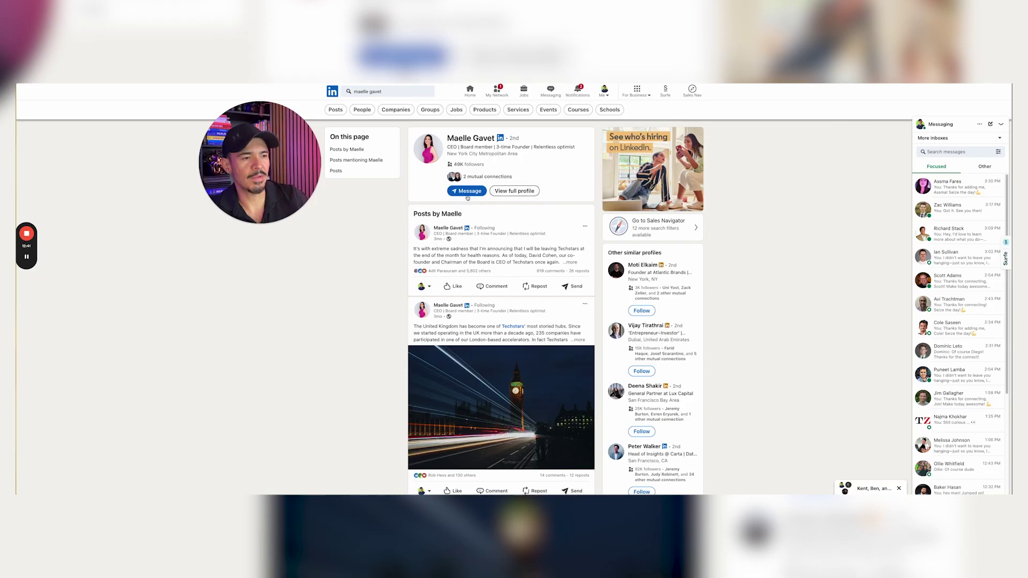
left_click(509, 190)
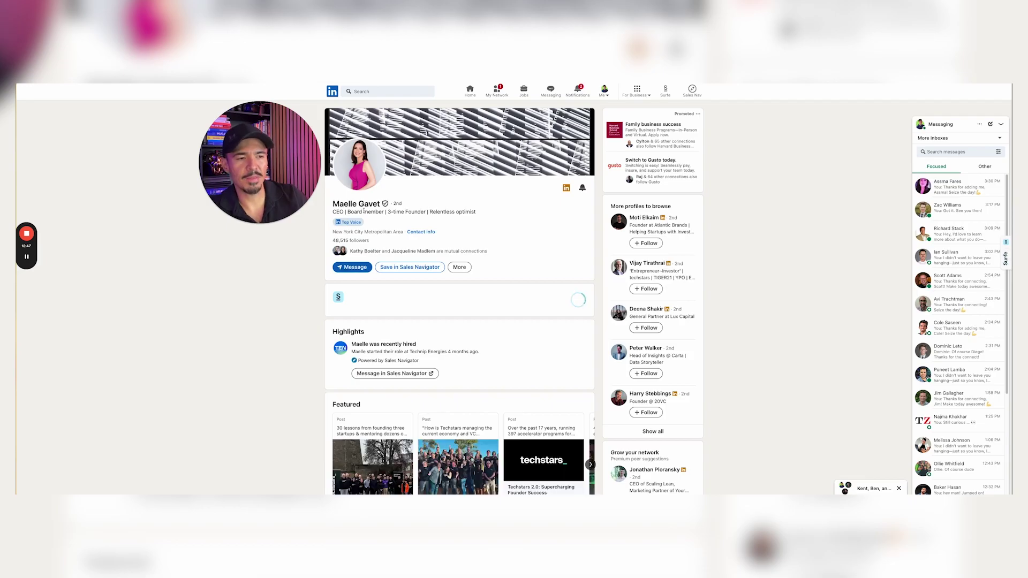
Step: Review her CEO and Board Member title, follower count and Experience section
scroll(468, 212, "down", 10)
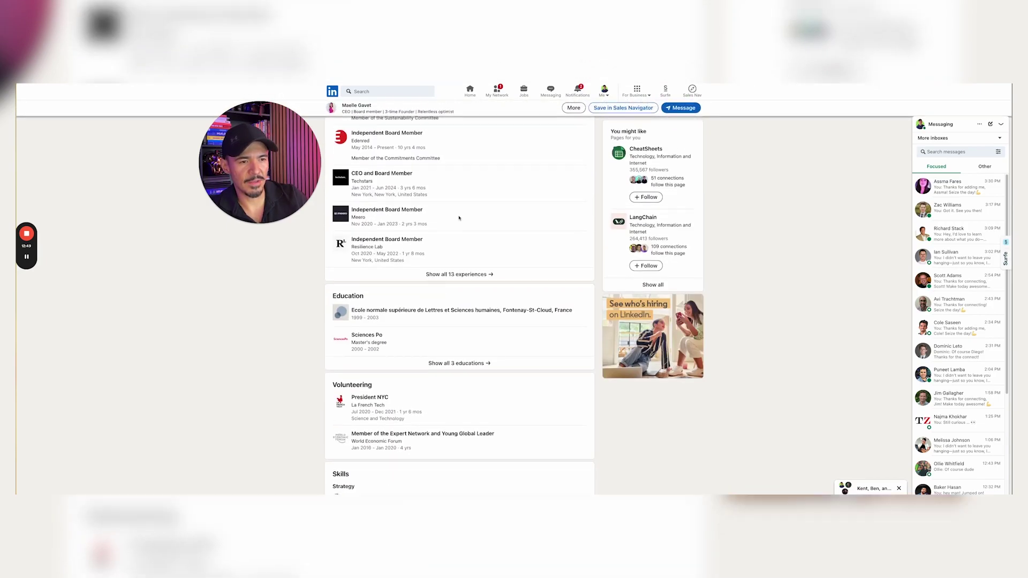
scroll(379, 198, "up", 1)
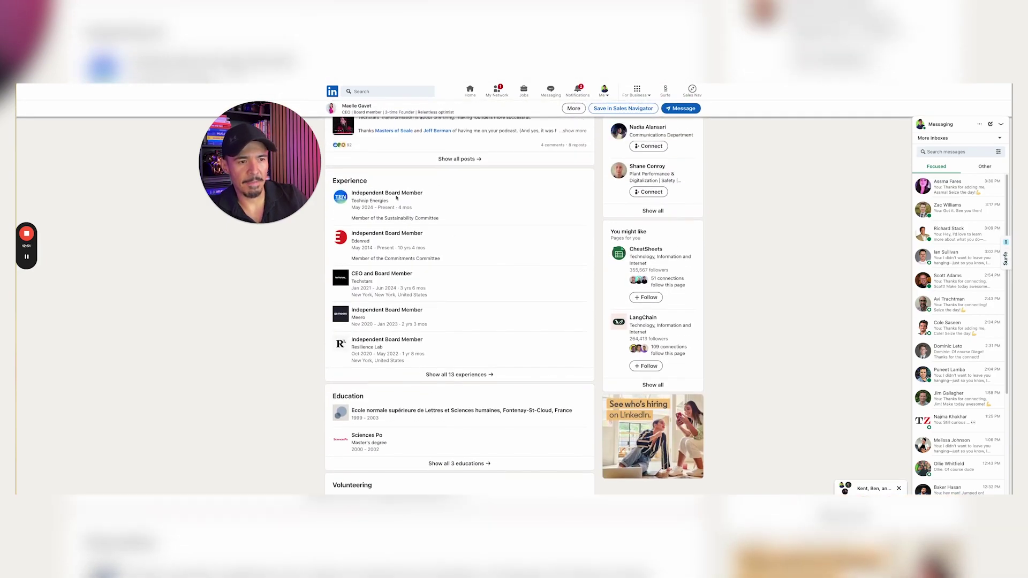
left_click_drag(419, 275, 350, 272)
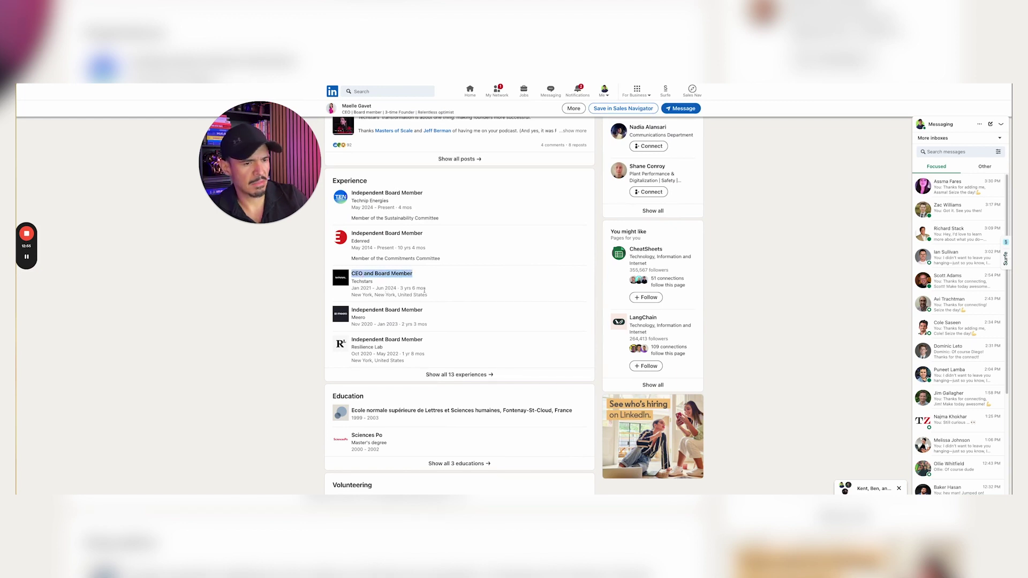
left_click(374, 286)
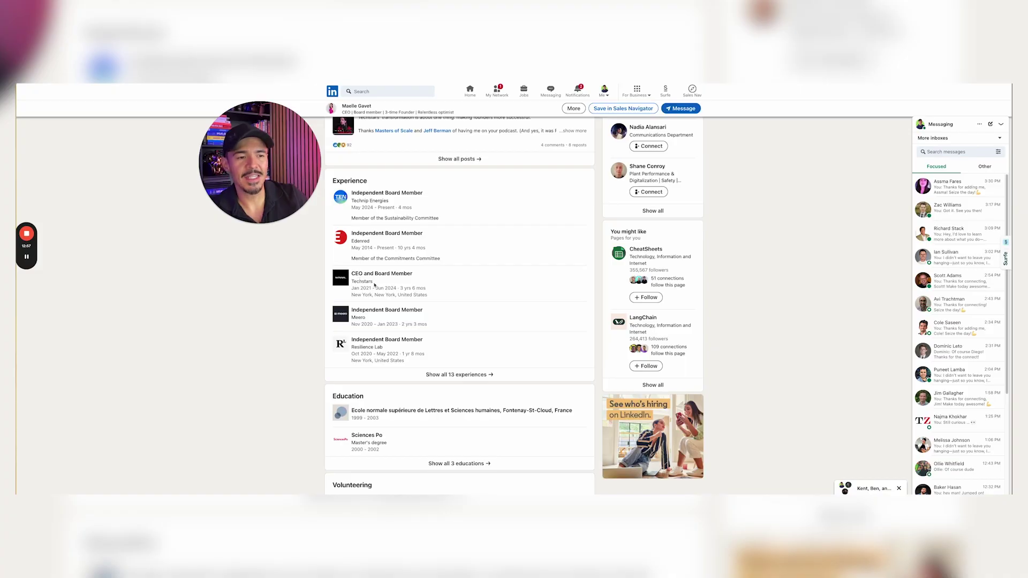
scroll(373, 286, "up", 10)
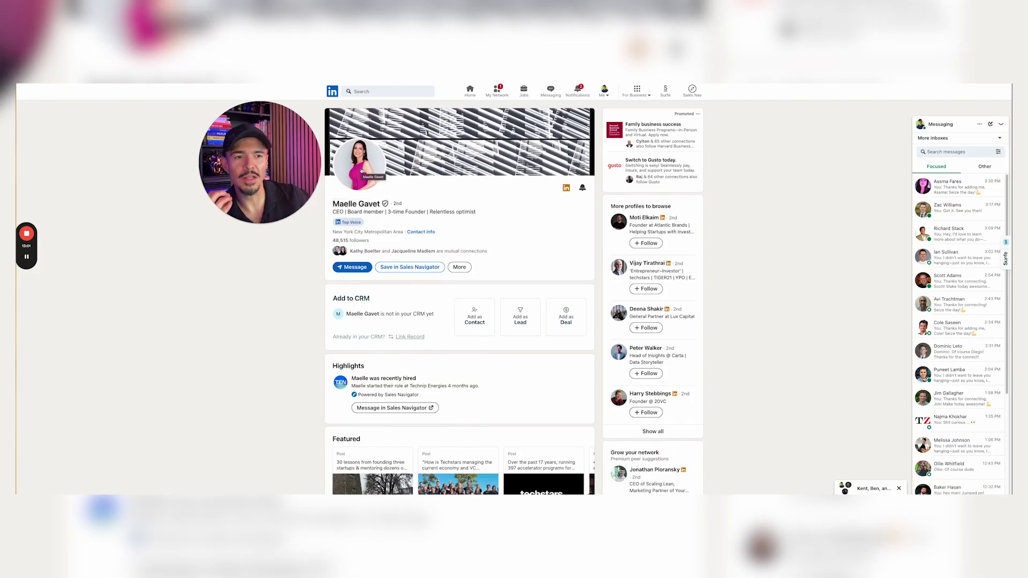
left_click_drag(330, 238, 367, 240)
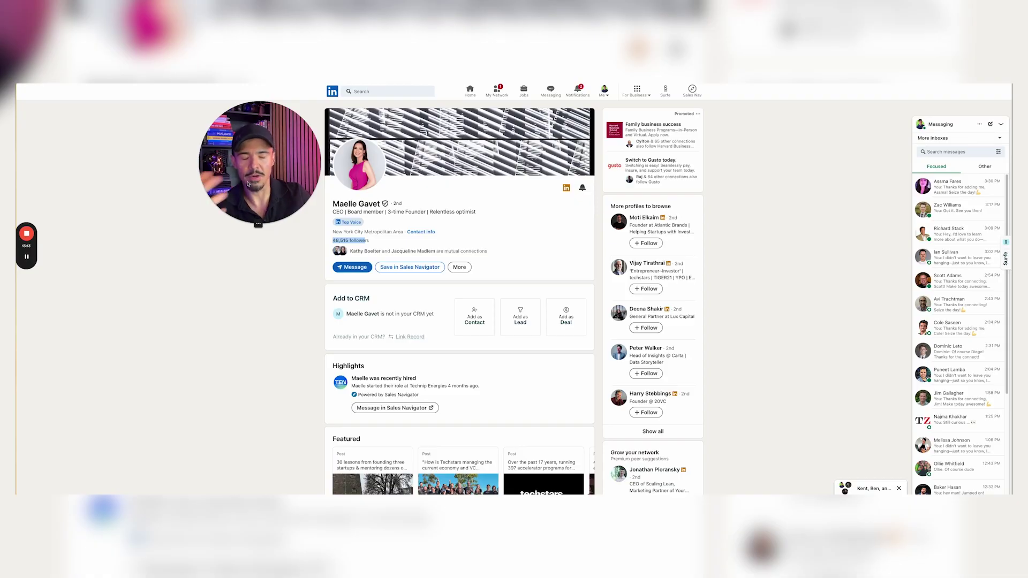
scroll(408, 227, "down", 3)
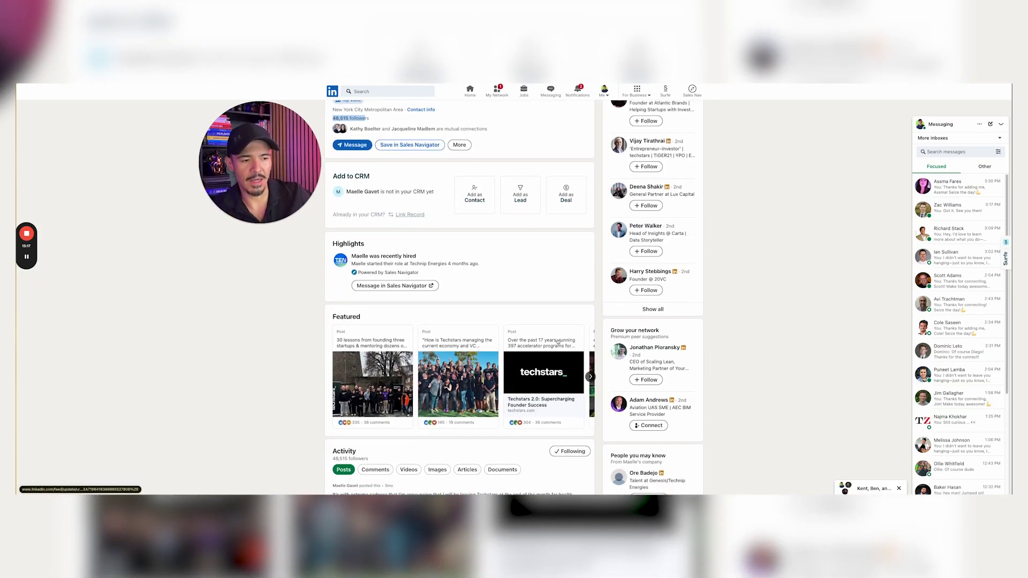
scroll(214, 251, "up", 3)
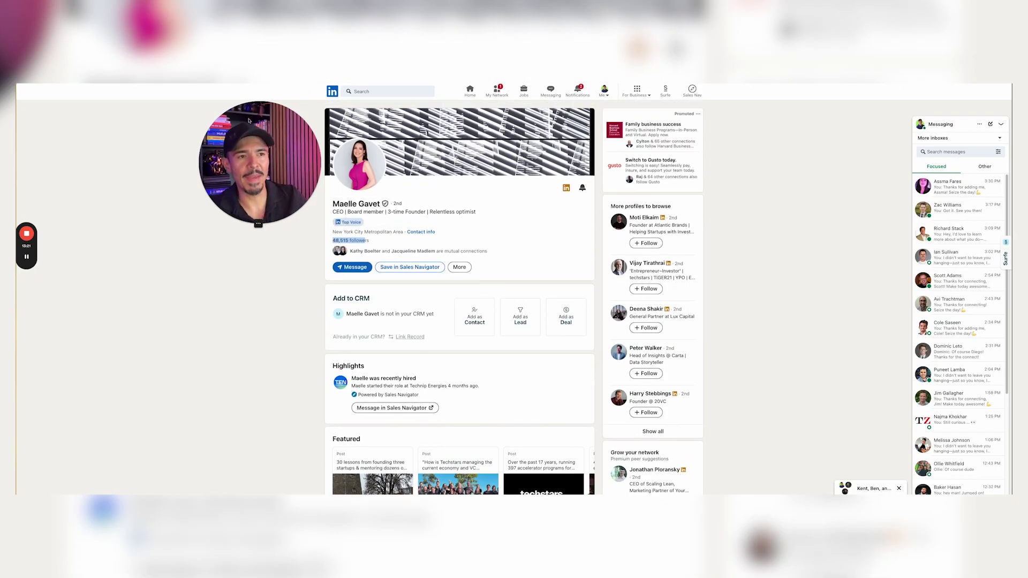
Step: Return to the ChatGPT and Sales Navigator view and scroll up to the filters
mouse_move(19, 130)
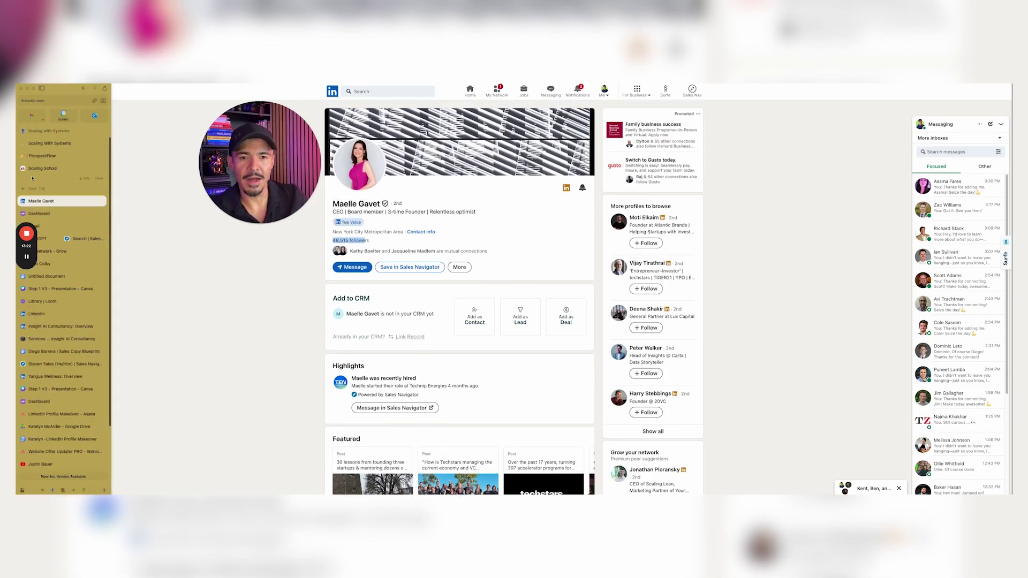
left_click(83, 238)
scroll(484, 247, "up", 1)
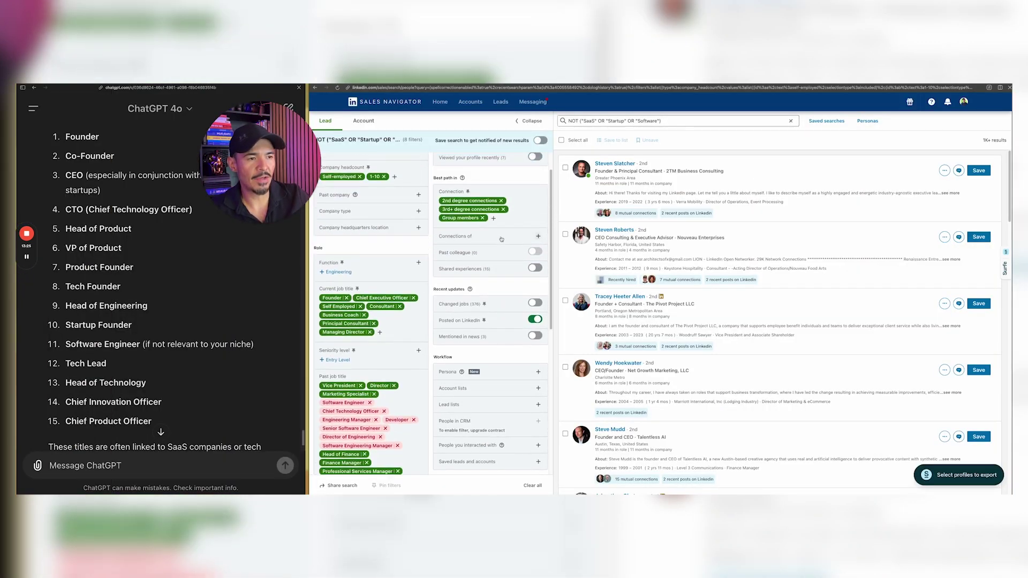
scroll(484, 247, "up", 5)
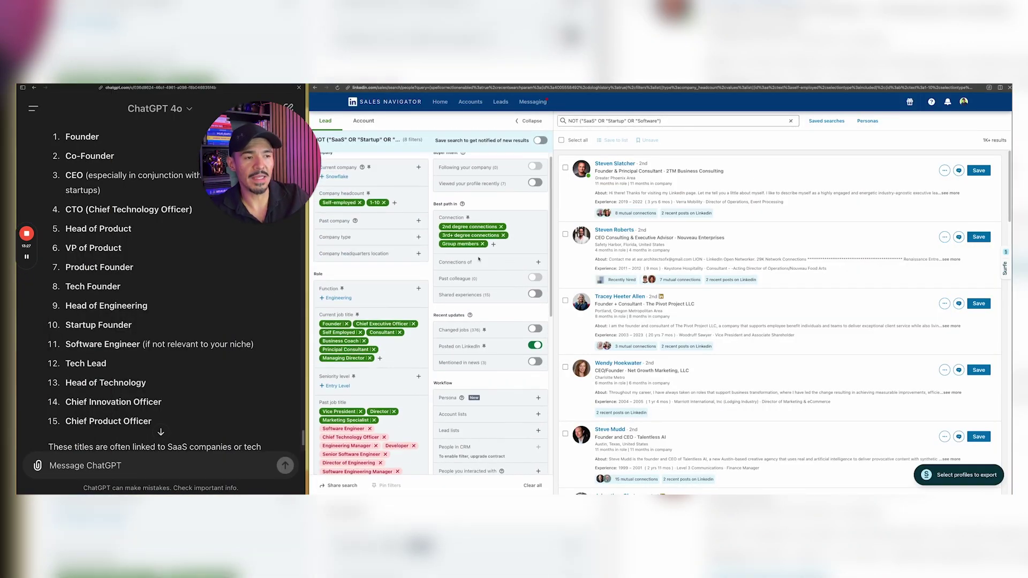
scroll(505, 245, "up", 1)
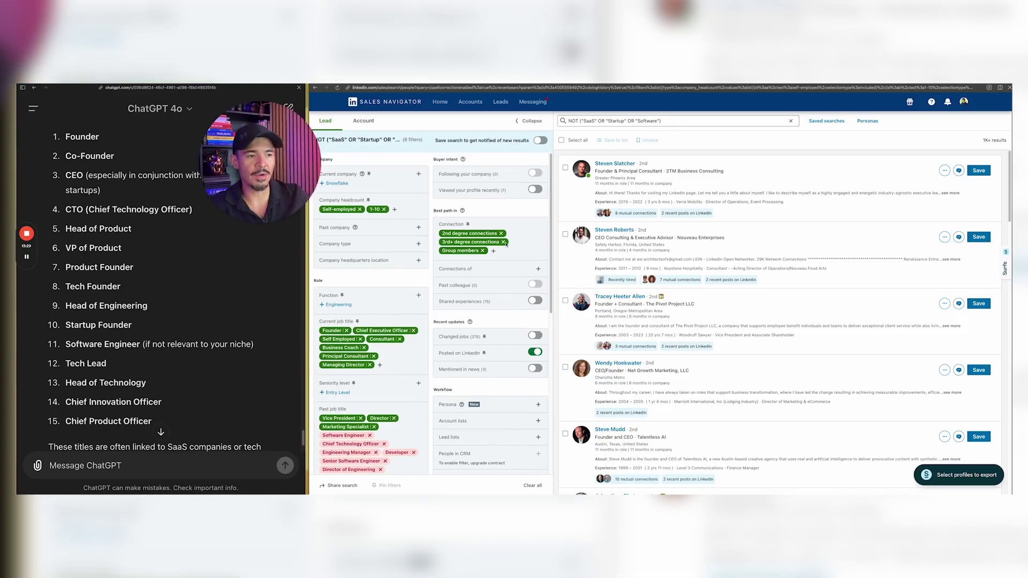
Step: Limit leads to a suggested contact's connections via Connections of, then remove that filter
left_click(476, 269)
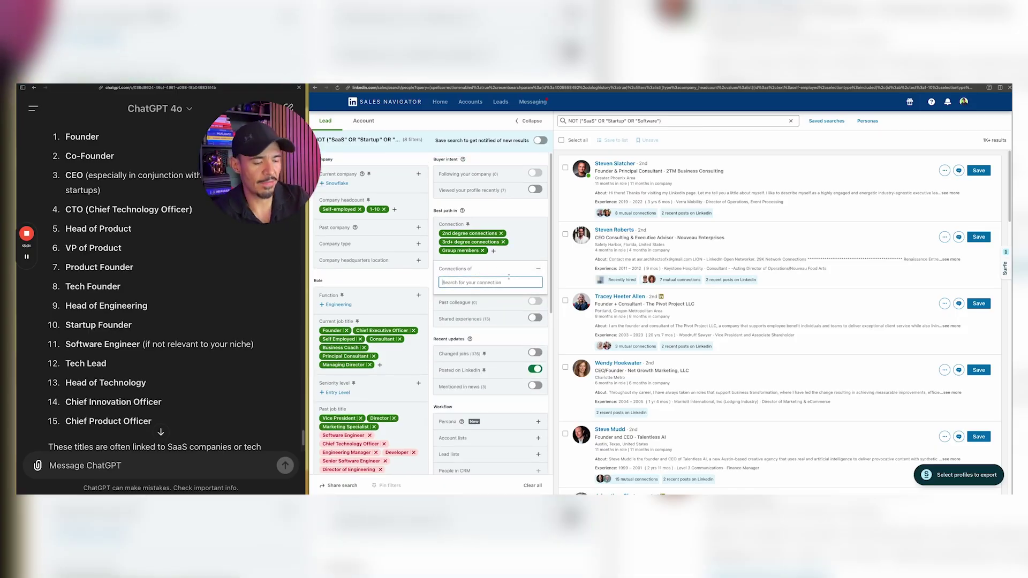
type("maelle")
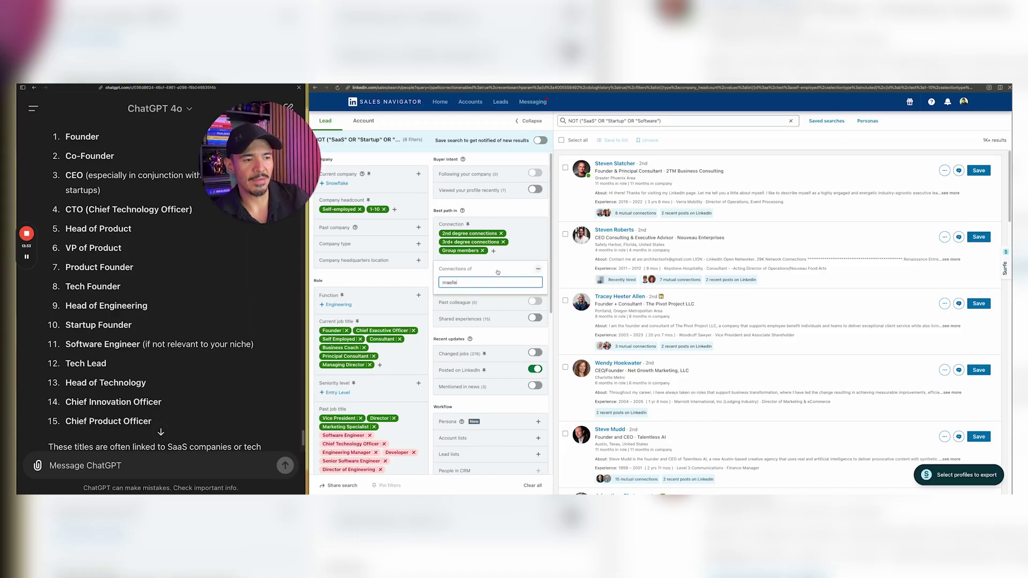
key("BackSpace")
key("BackSpace")
key("BackSpace")
key("BackSpace")
key("BackSpace")
key("BackSpace")
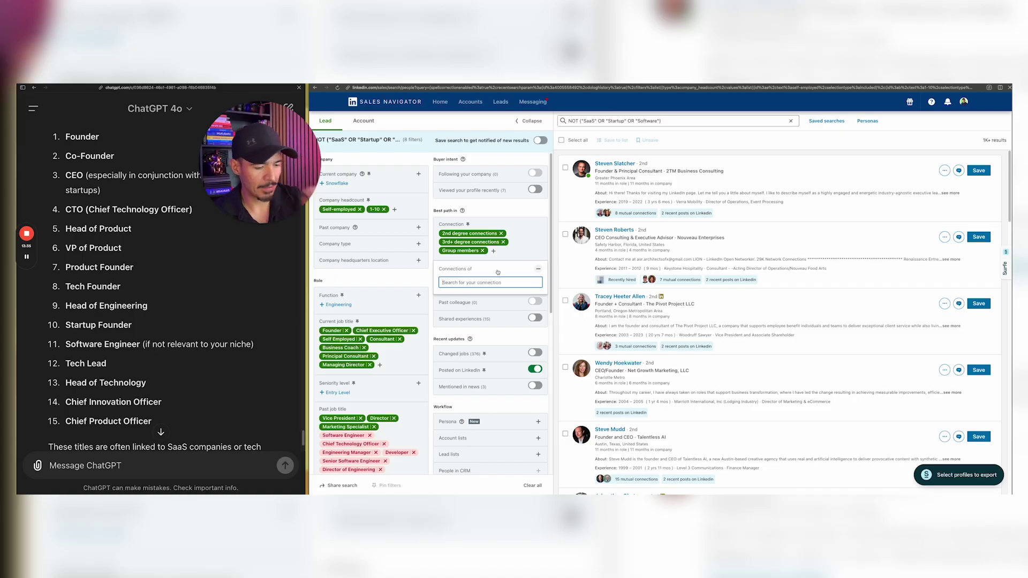
type("bryce")
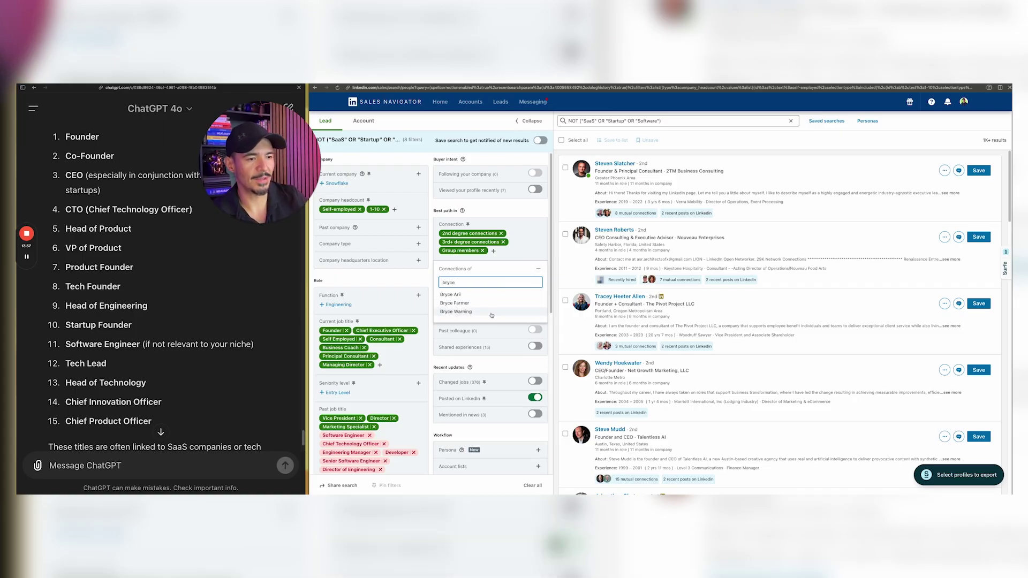
left_click(471, 311)
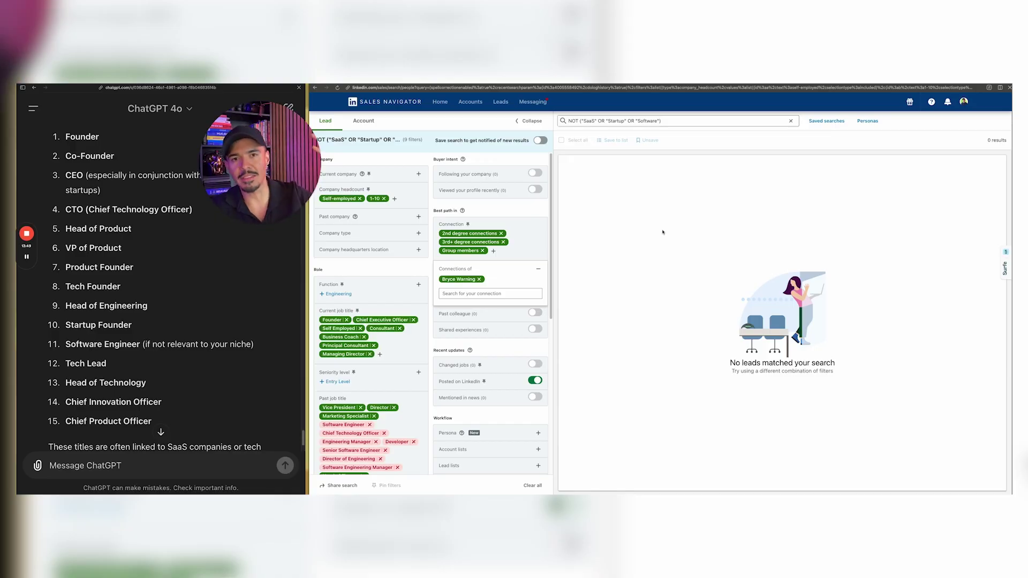
left_click(479, 279)
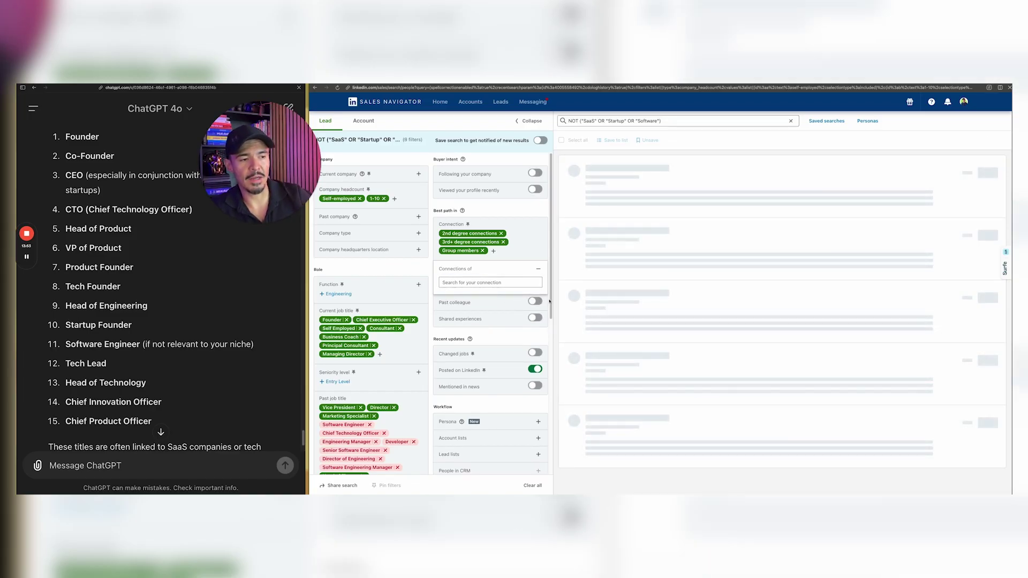
scroll(482, 402, "down", 3)
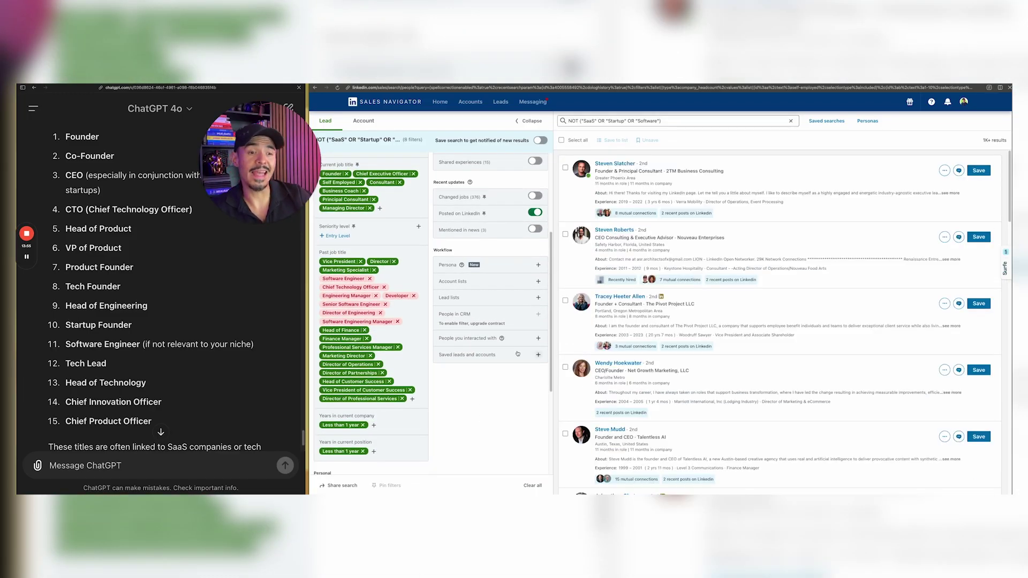
Step: Open and close the Lead lists filter and select the People in CRM upgrade note
left_click(517, 299)
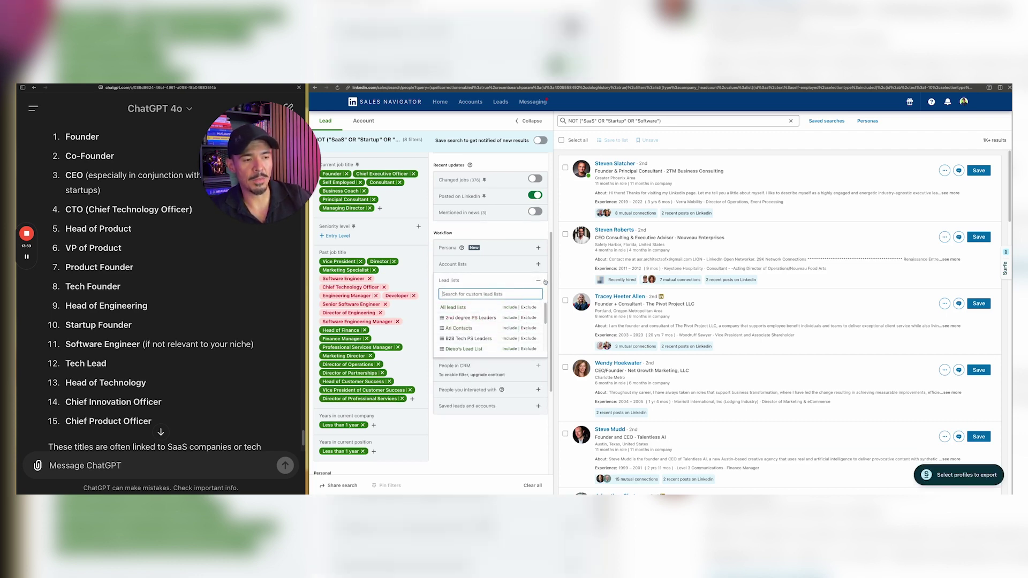
left_click(543, 280)
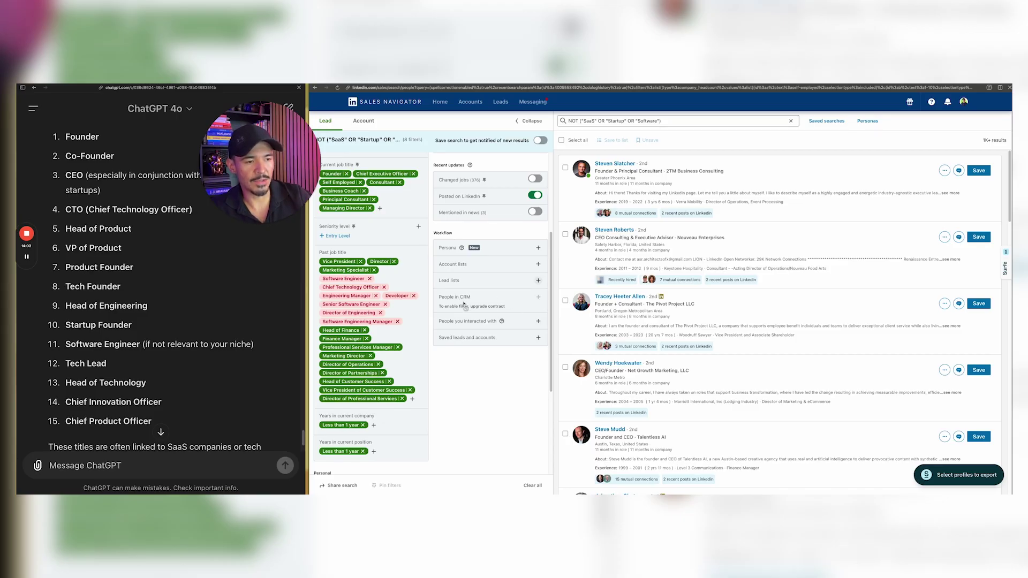
left_click_drag(460, 306, 504, 308)
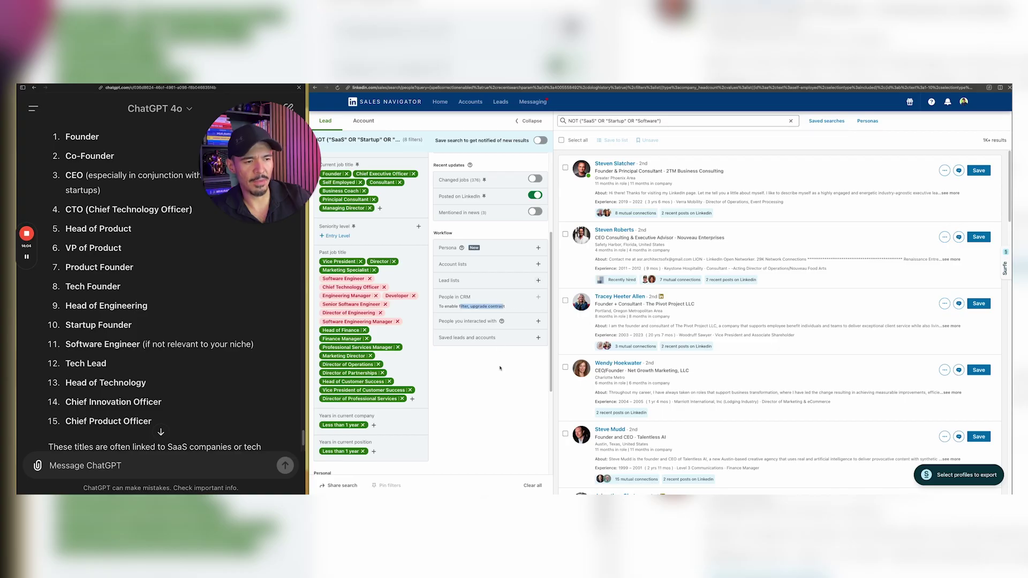
Step: Expand then collapse the 'People you interacted with' filter and scroll the filter panel up
left_click(533, 320)
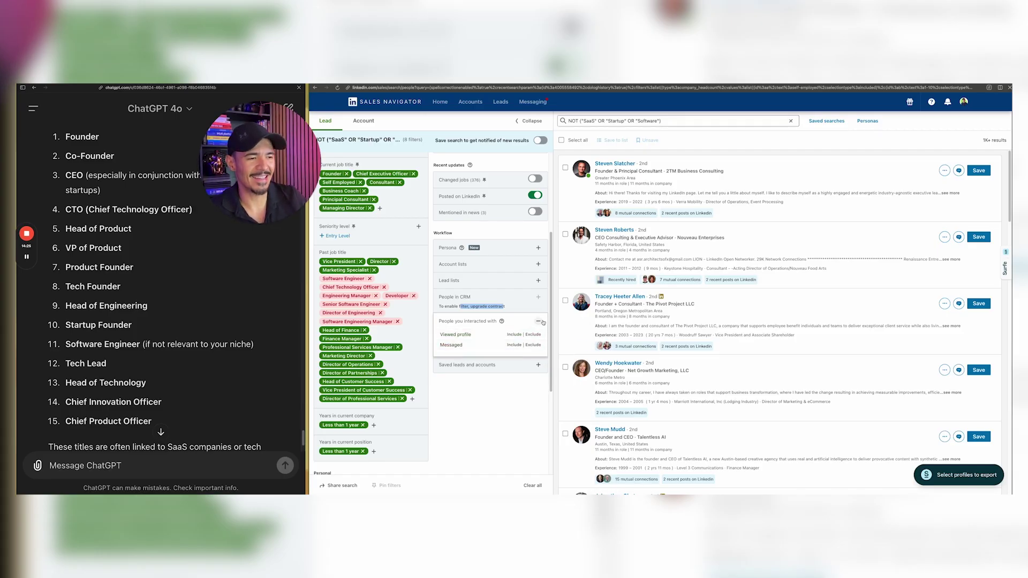
left_click(539, 321)
scroll(453, 420, "up", 3)
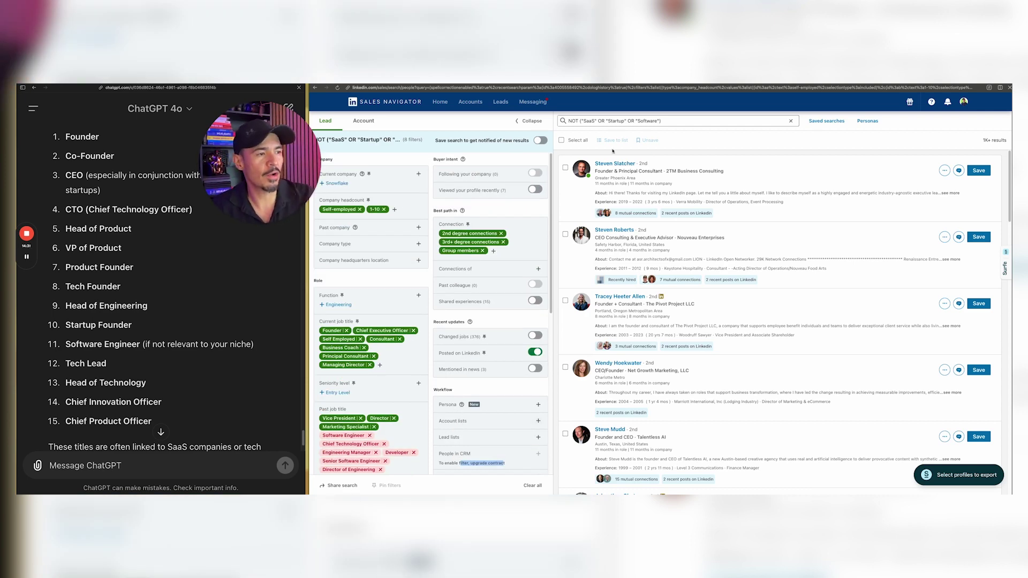
Step: Insert 'Marketing' at the start of the keyword query, ahead of NOT (SaaS, Startup, Software), and rerun the search
left_click(675, 121)
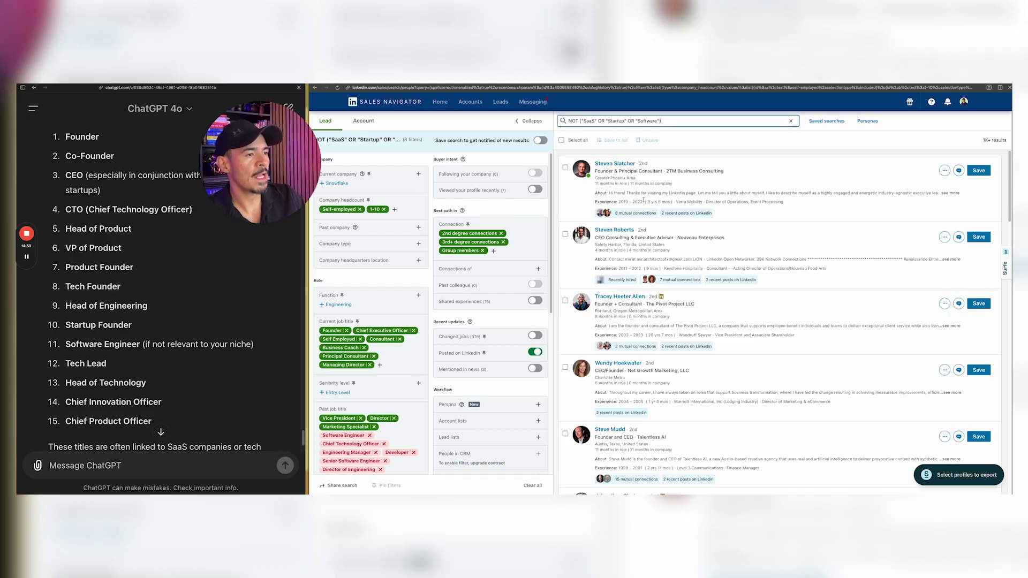
left_click_drag(568, 121, 684, 120)
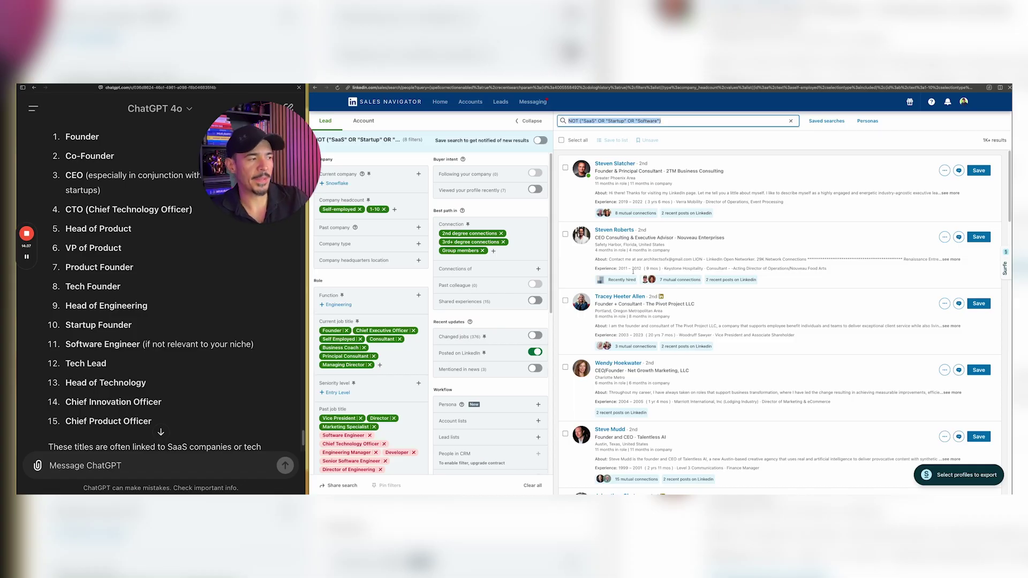
scroll(466, 274, "down", 2)
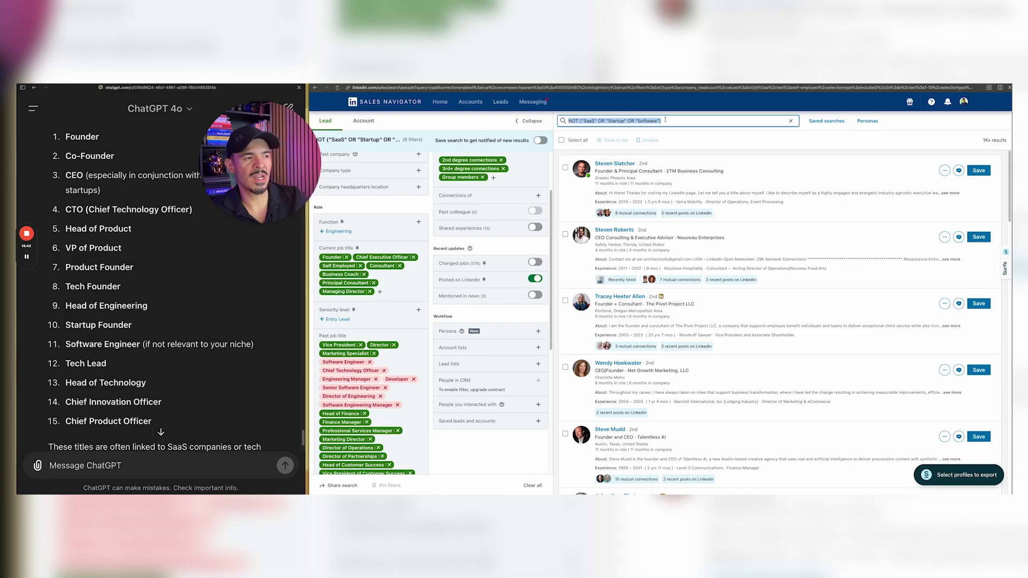
left_click_drag(649, 121, 668, 121)
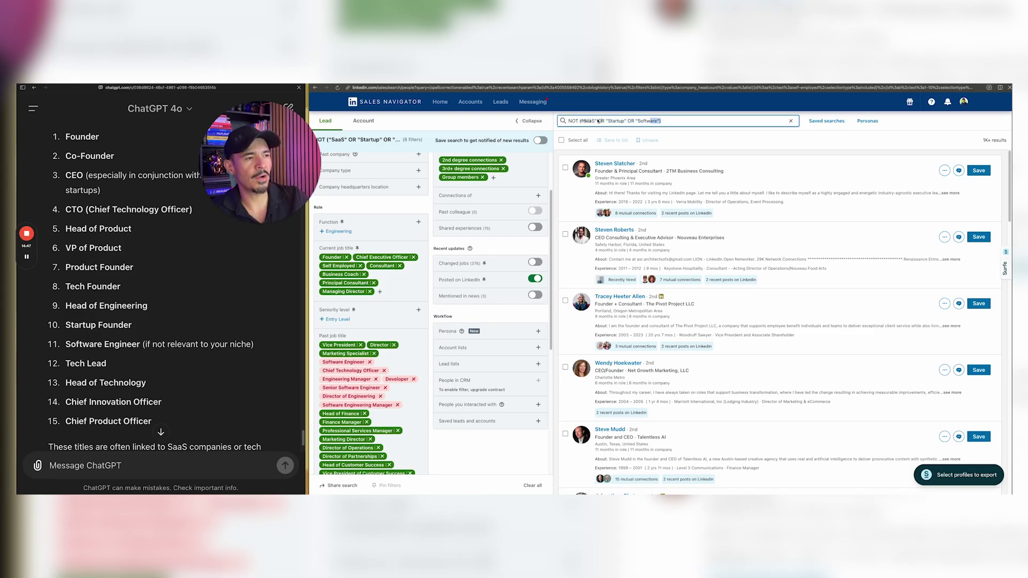
left_click(667, 122)
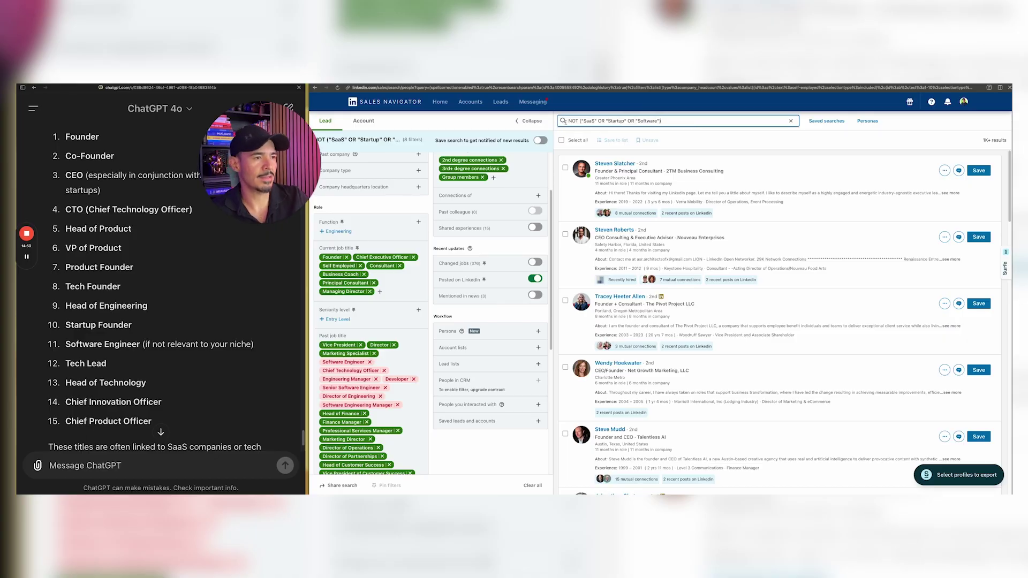
left_click_drag(568, 121, 661, 121)
left_click(589, 120)
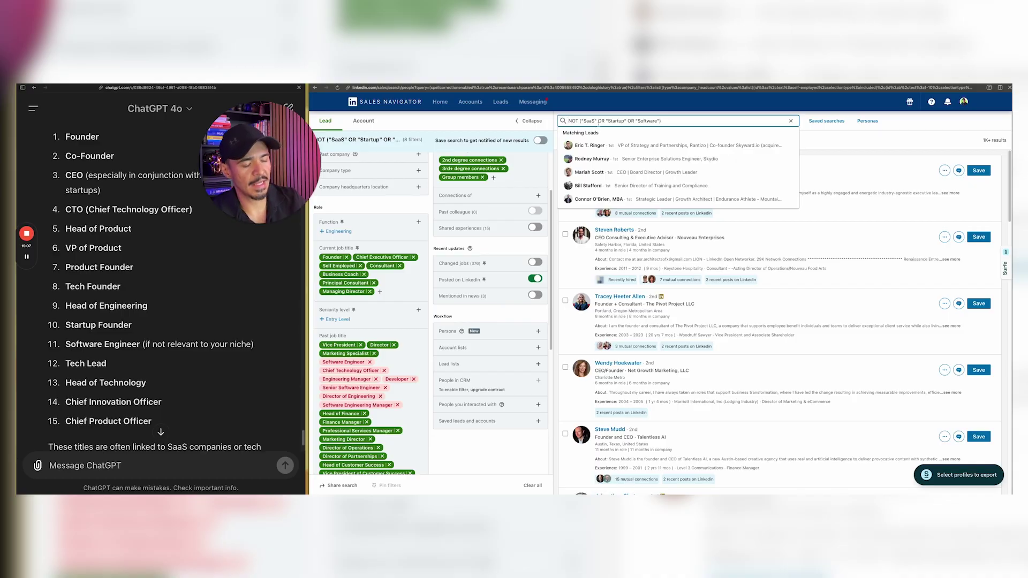
type("\" Marketing\"")
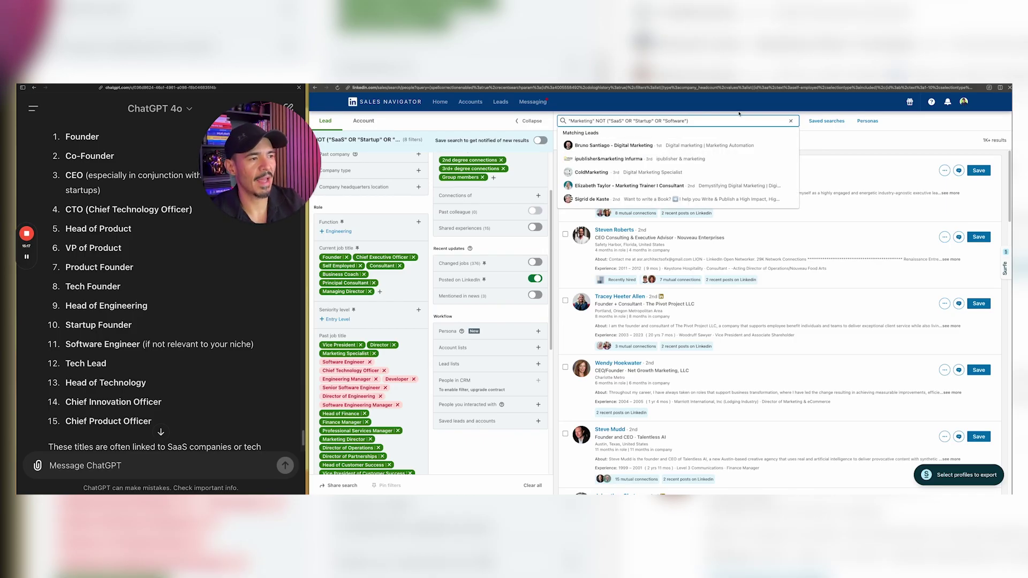
key("Return")
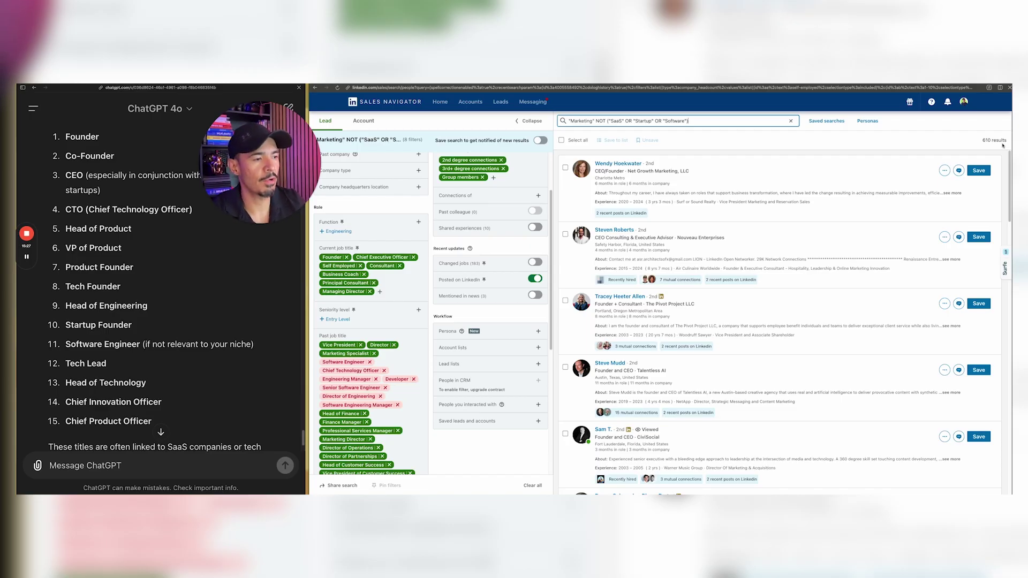
Step: Check the first lead's headline, then remove Marketing and its quotes from the keyword query and clear it
left_click(618, 163)
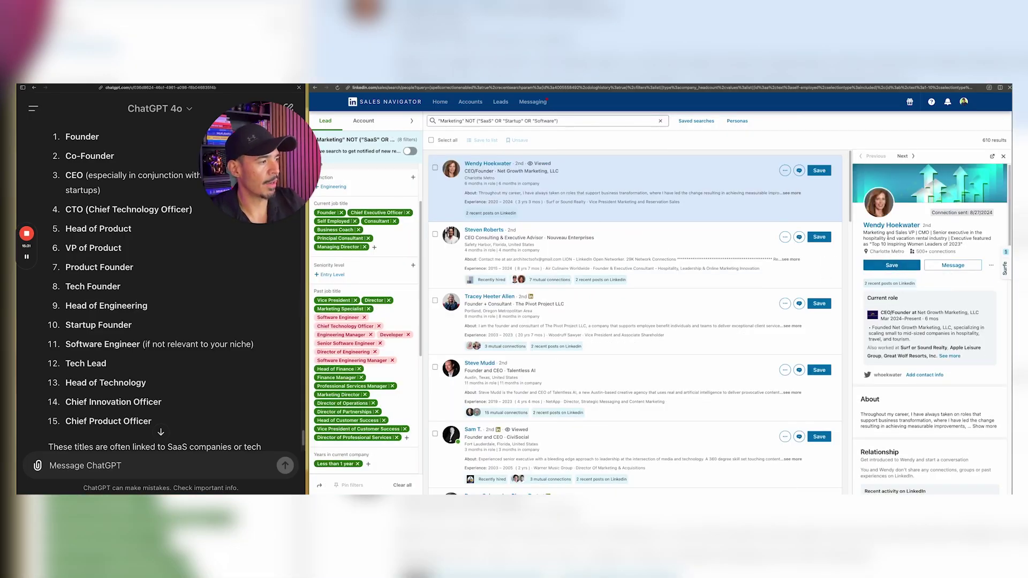
double_click(885, 234)
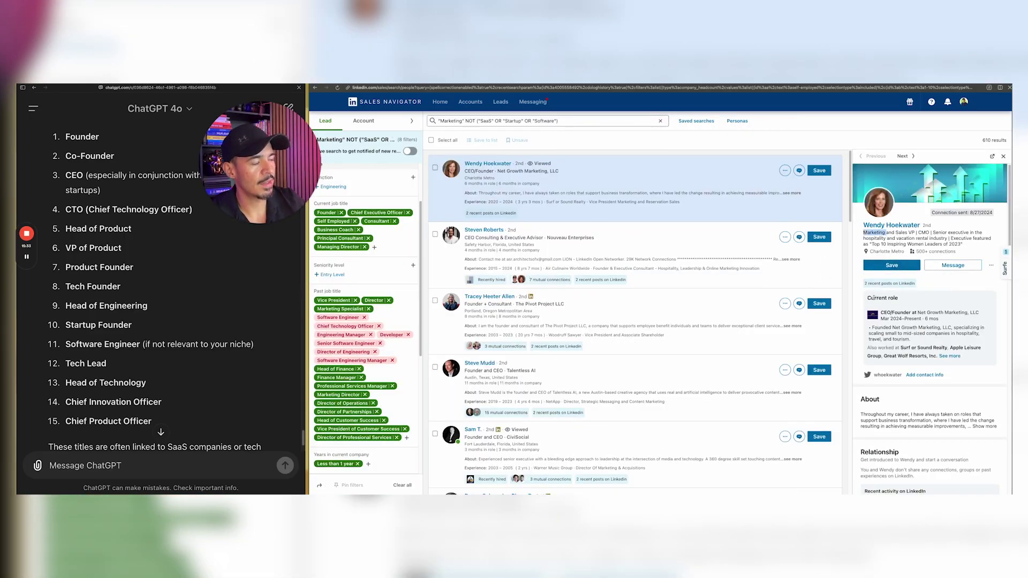
double_click(466, 123)
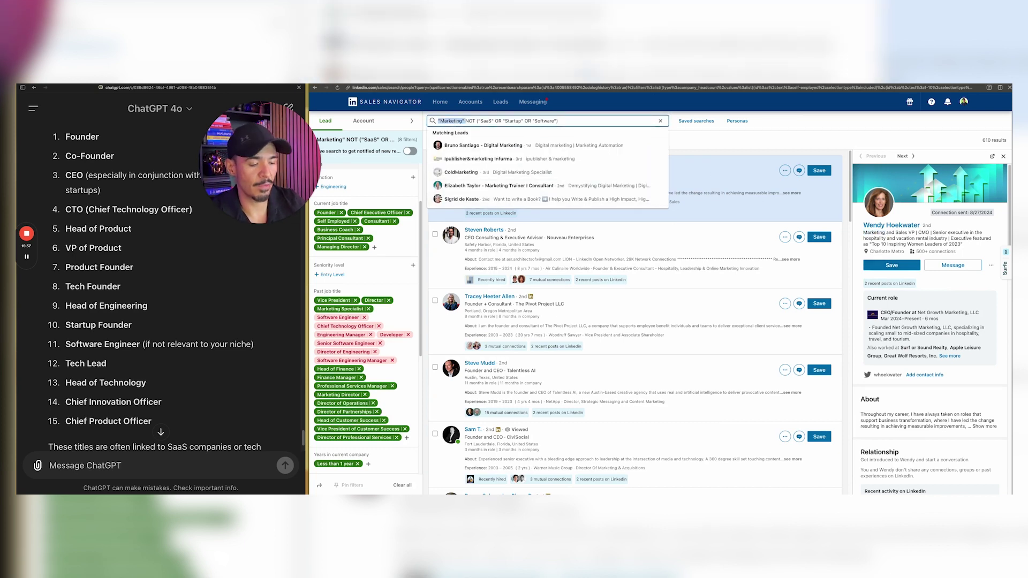
left_click(439, 121)
key("BackSpace")
key("BackSpace")
key("BackSpace")
key("BackSpace")
key("BackSpace")
key("BackSpace")
key("BackSpace")
key("BackSpace")
key("BackSpace")
key("BackSpace")
key("Delete")
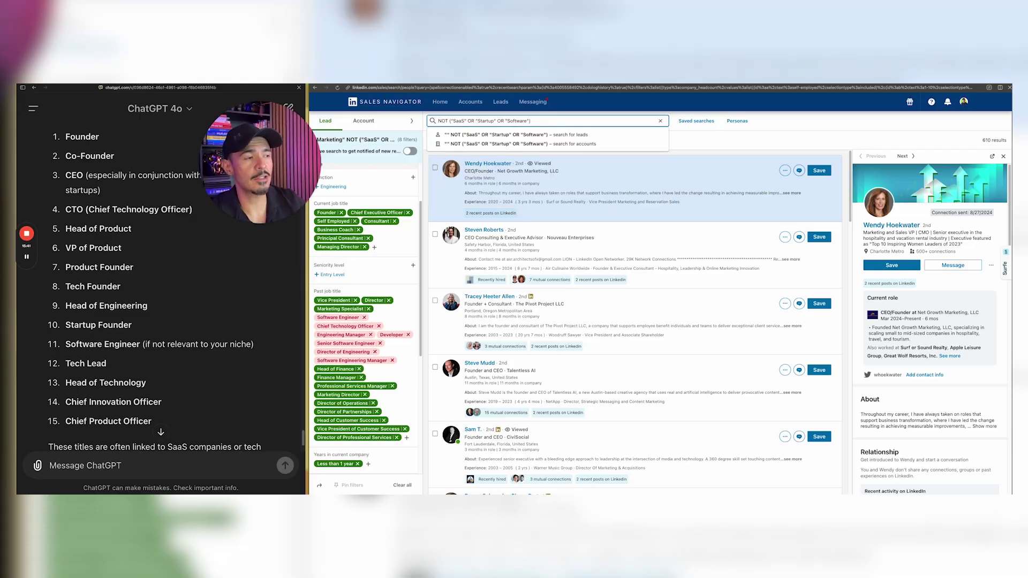
left_click(660, 120)
left_click(411, 121)
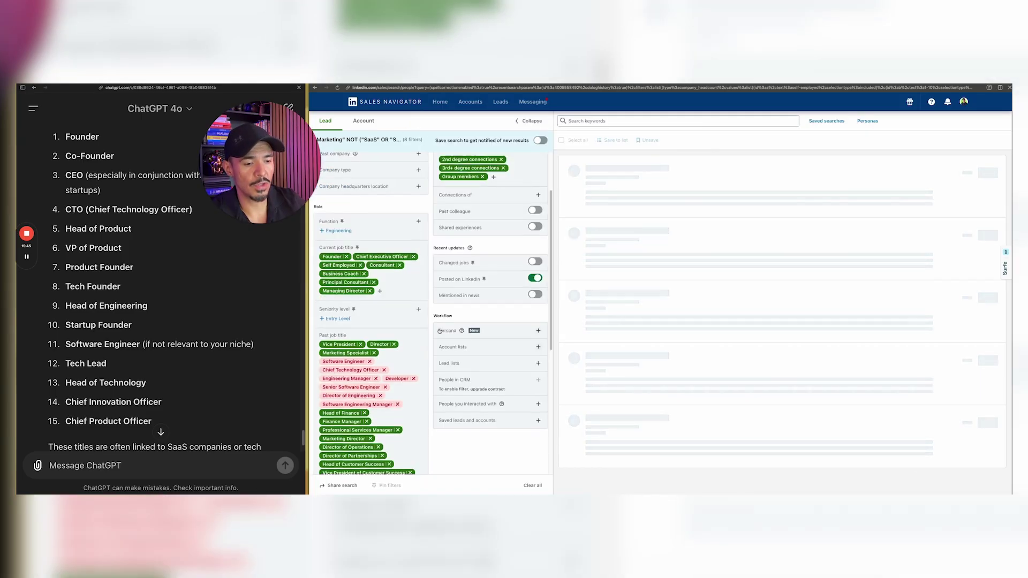
scroll(422, 294, "down", 5)
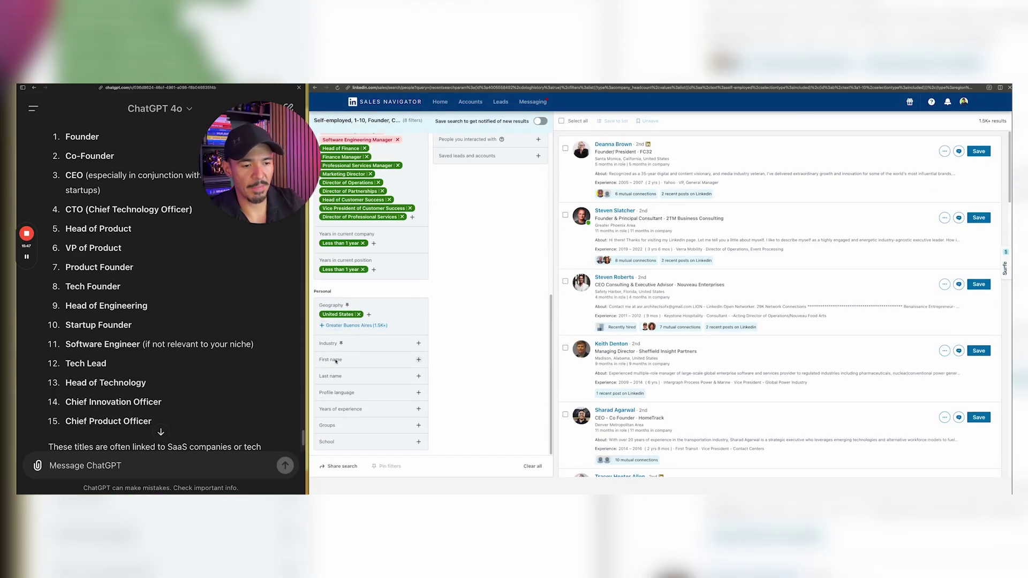
left_click(368, 343)
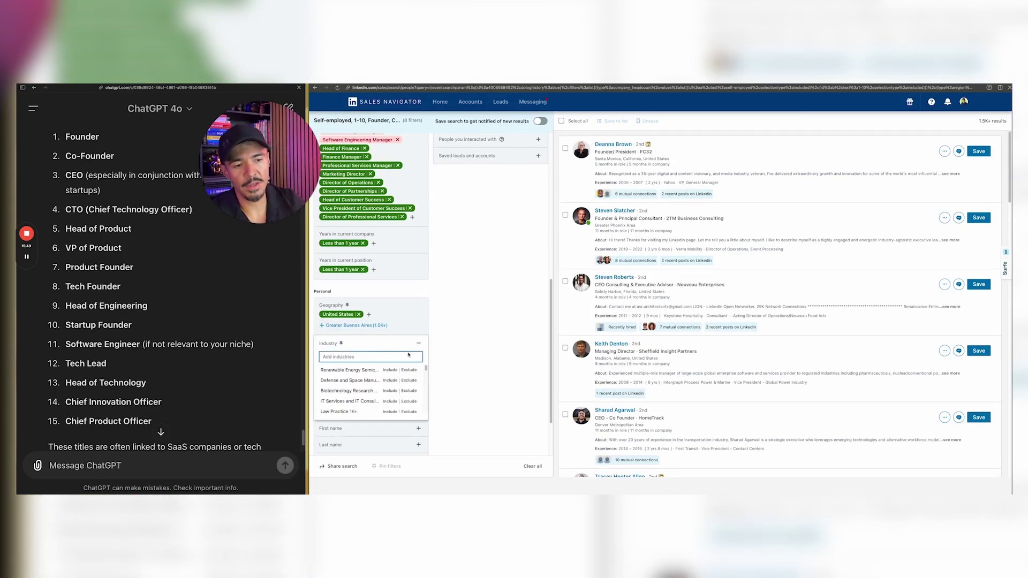
scroll(374, 398, "down", 4)
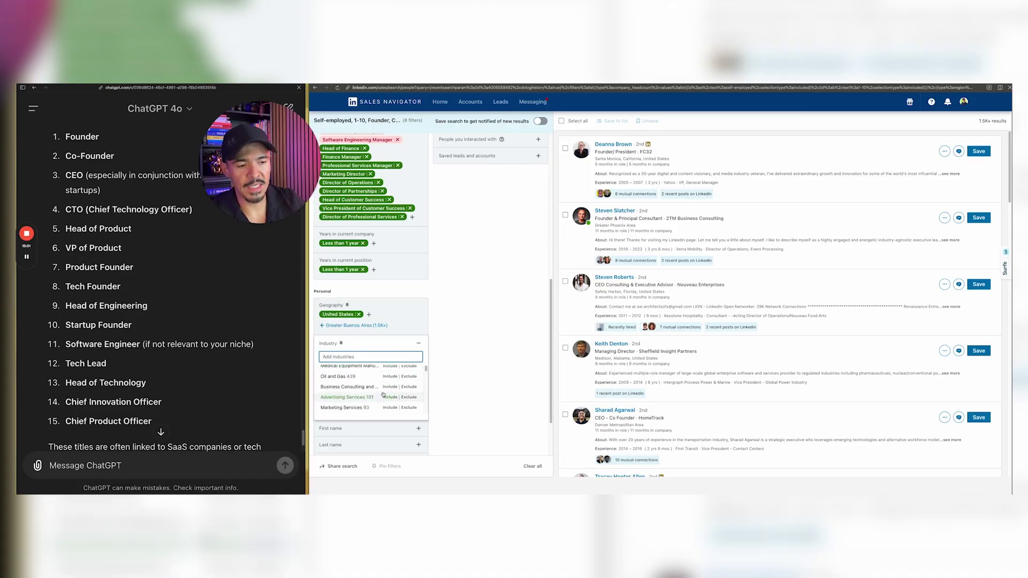
scroll(391, 386, "down", 6)
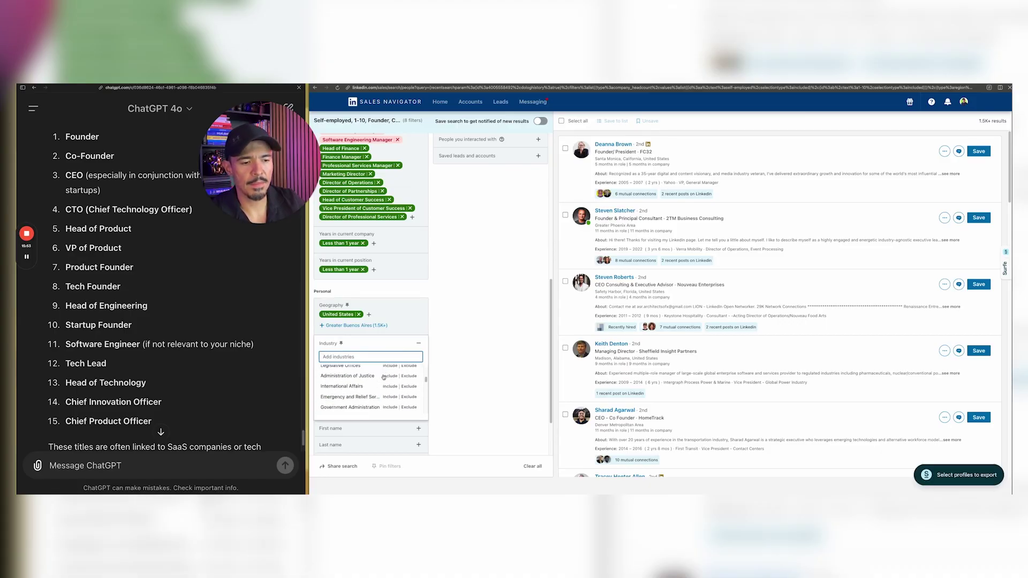
scroll(390, 378, "down", 8)
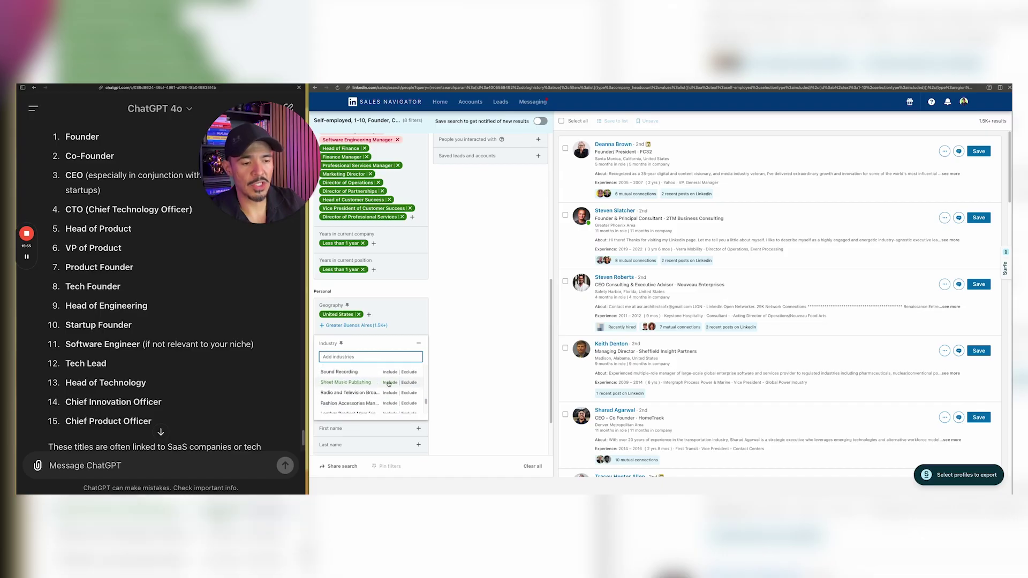
scroll(390, 377, "down", 8)
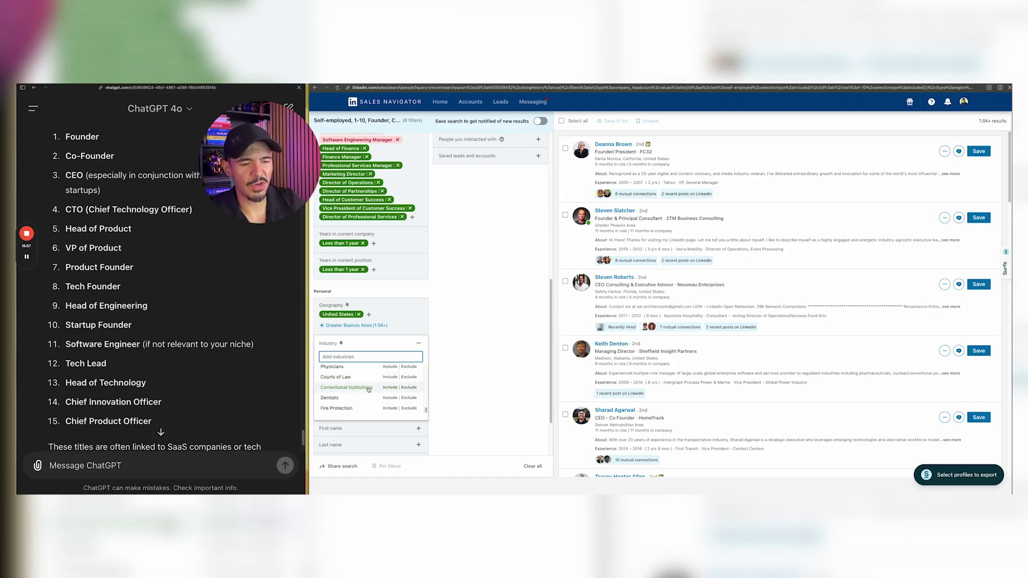
scroll(369, 399, "down", 8)
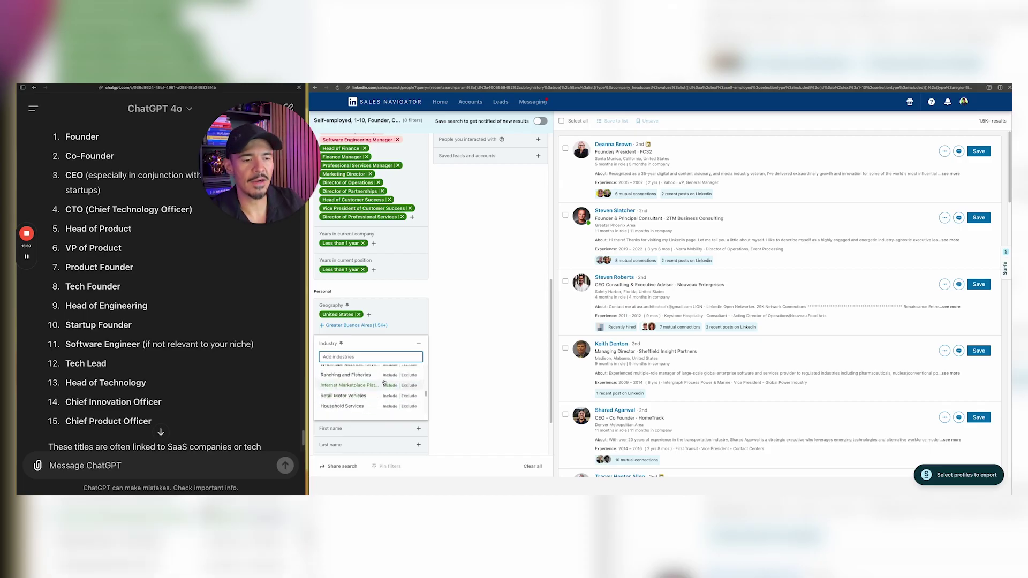
scroll(389, 382, "up", 15)
scroll(354, 354, "up", 4)
scroll(374, 321, "down", 6)
left_click(462, 296)
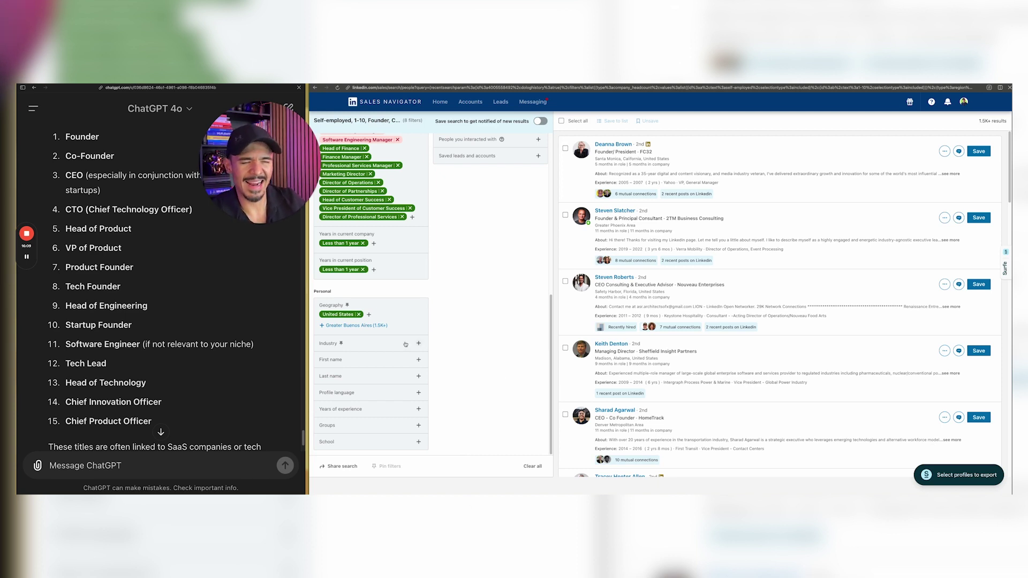
left_click(373, 348)
type("seo")
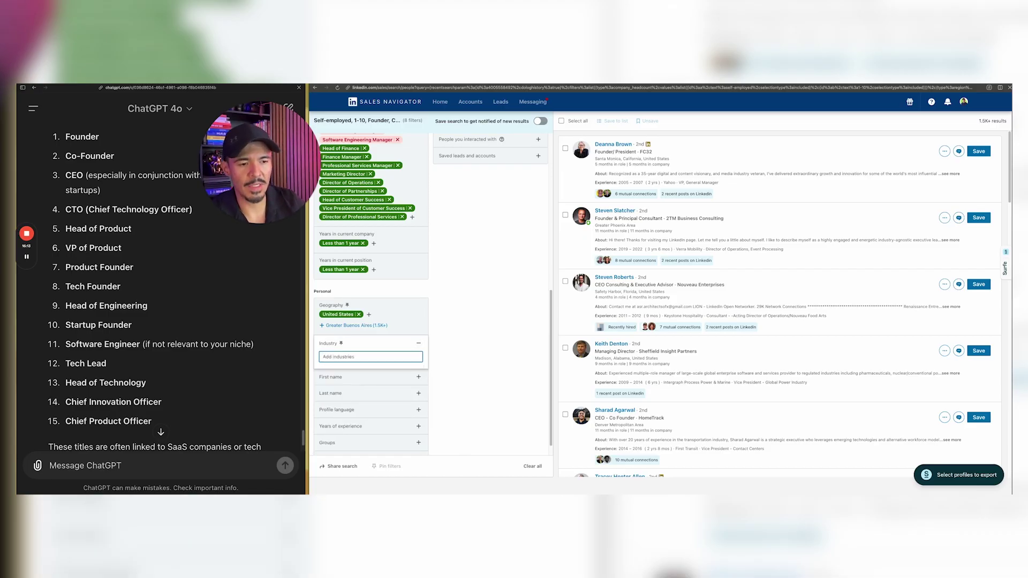
scroll(375, 321, "up", 10)
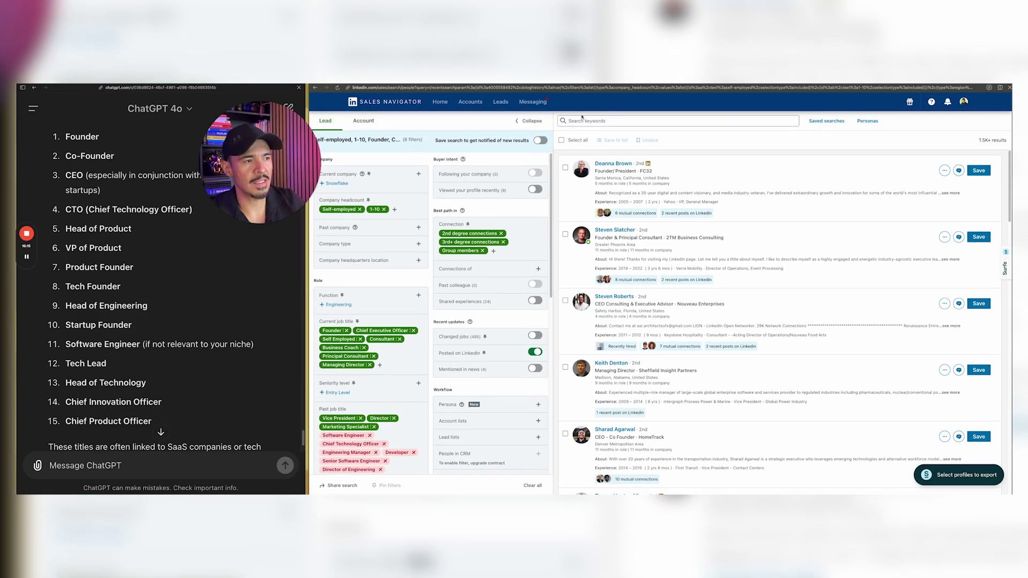
left_click(578, 120)
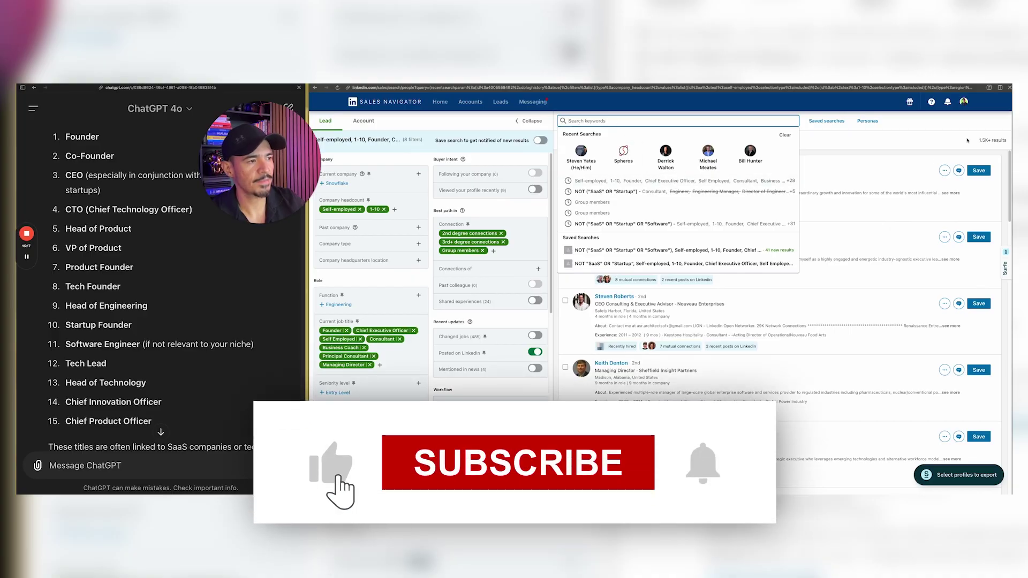
left_click(967, 140)
scroll(803, 267, "down", 5)
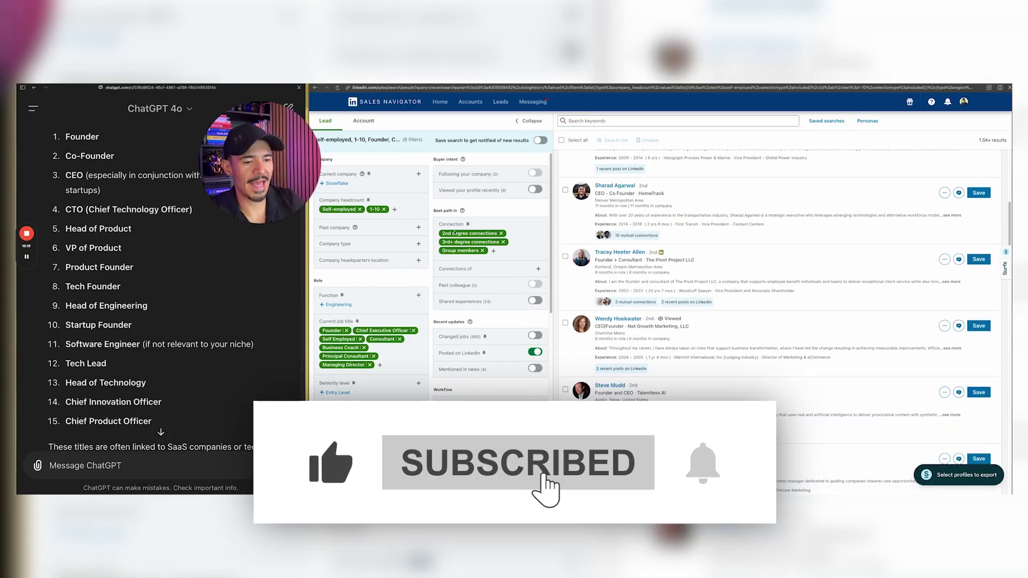
scroll(429, 321, "down", 10)
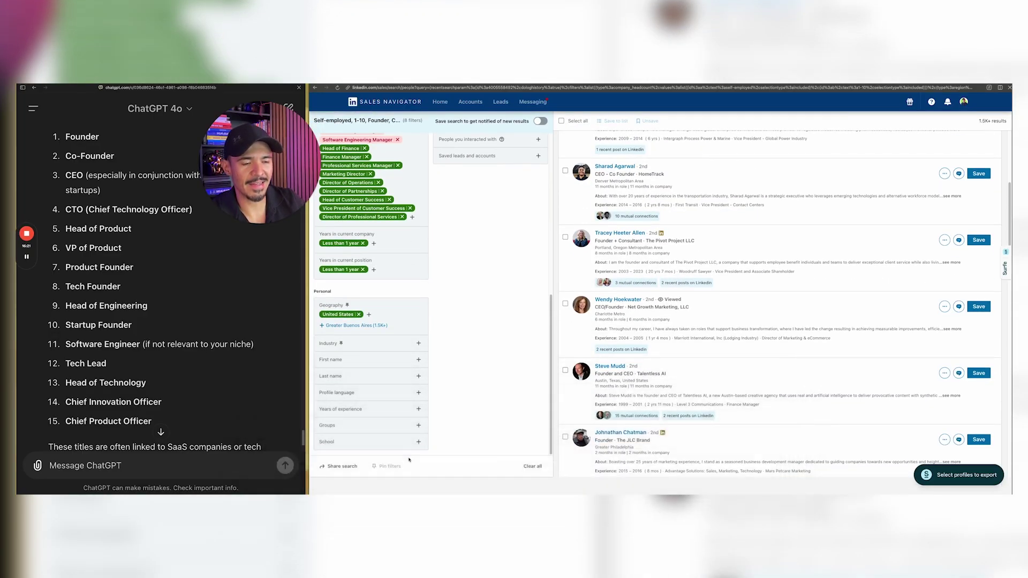